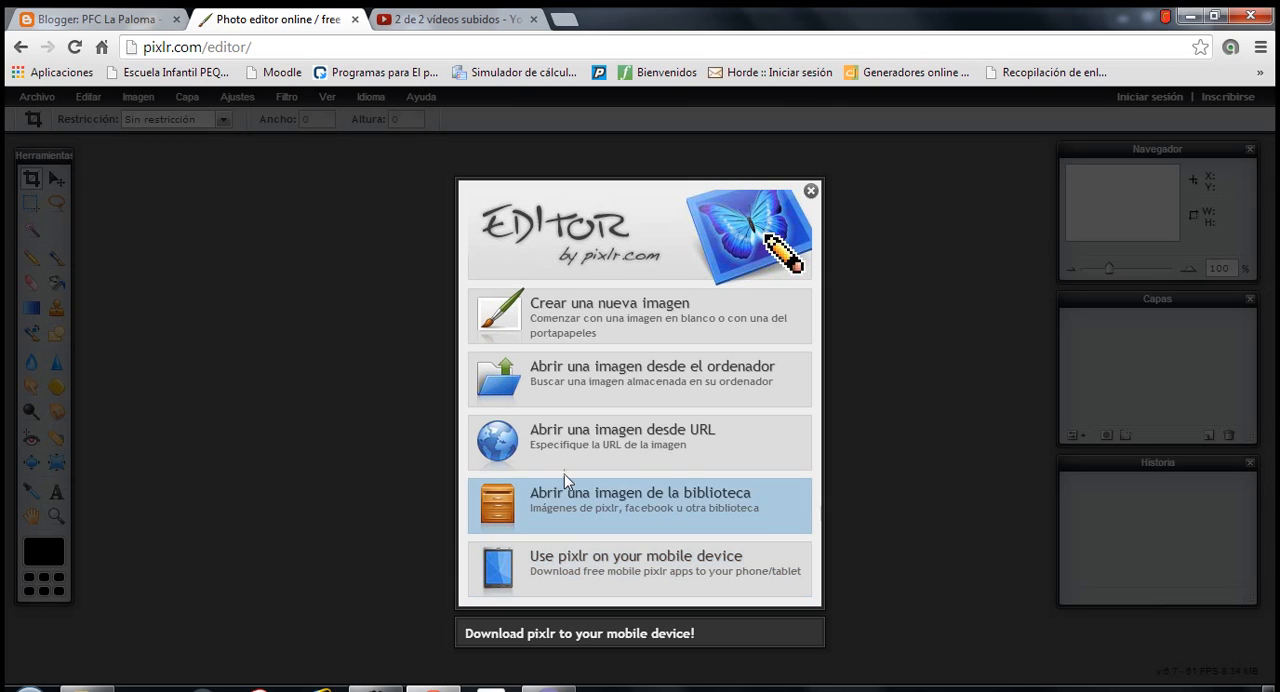
# - Open the Hortensias picture from the computer's sample images folder
pyautogui.click(597, 375)
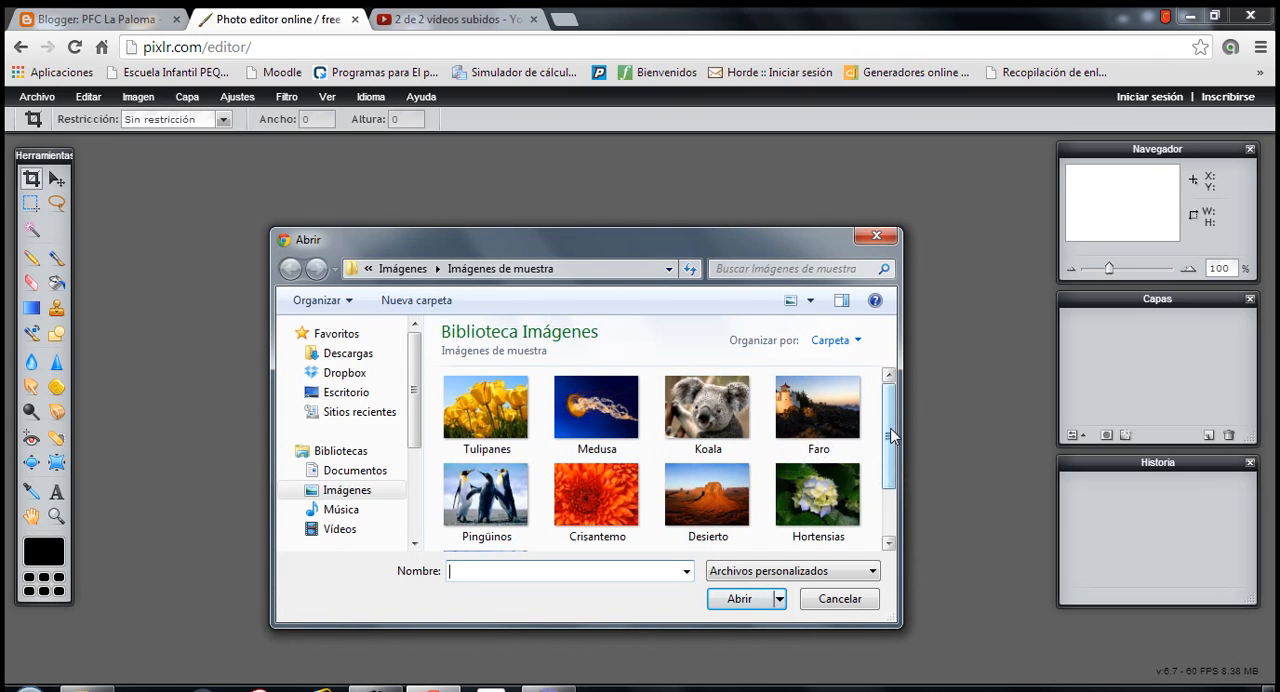
pyautogui.moveTo(887, 466); pyautogui.dragTo(884, 533)
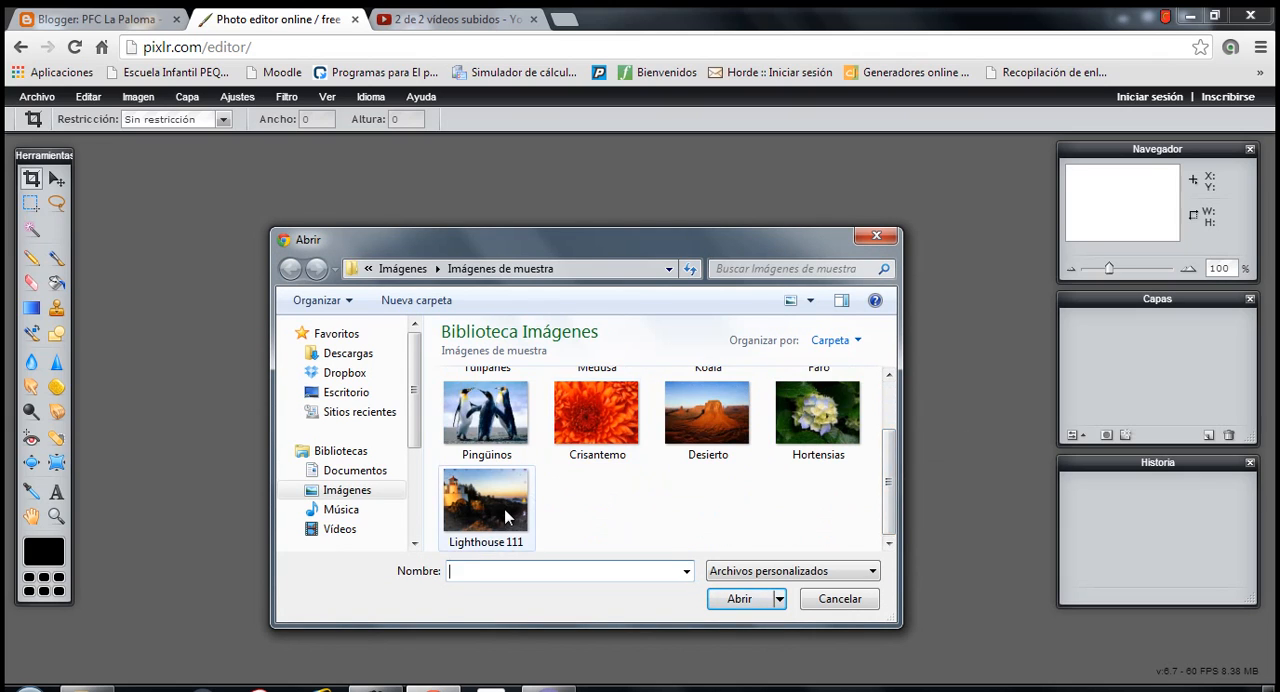
pyautogui.moveTo(895, 491); pyautogui.dragTo(891, 455)
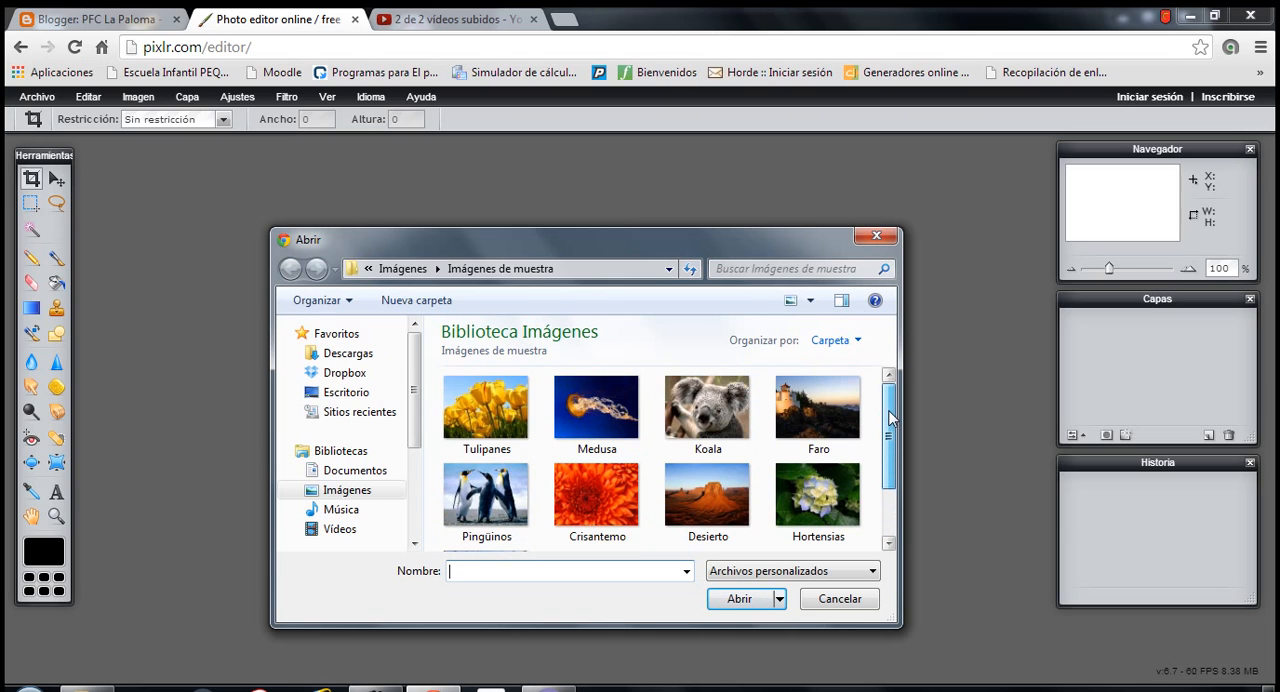
pyautogui.click(817, 490)
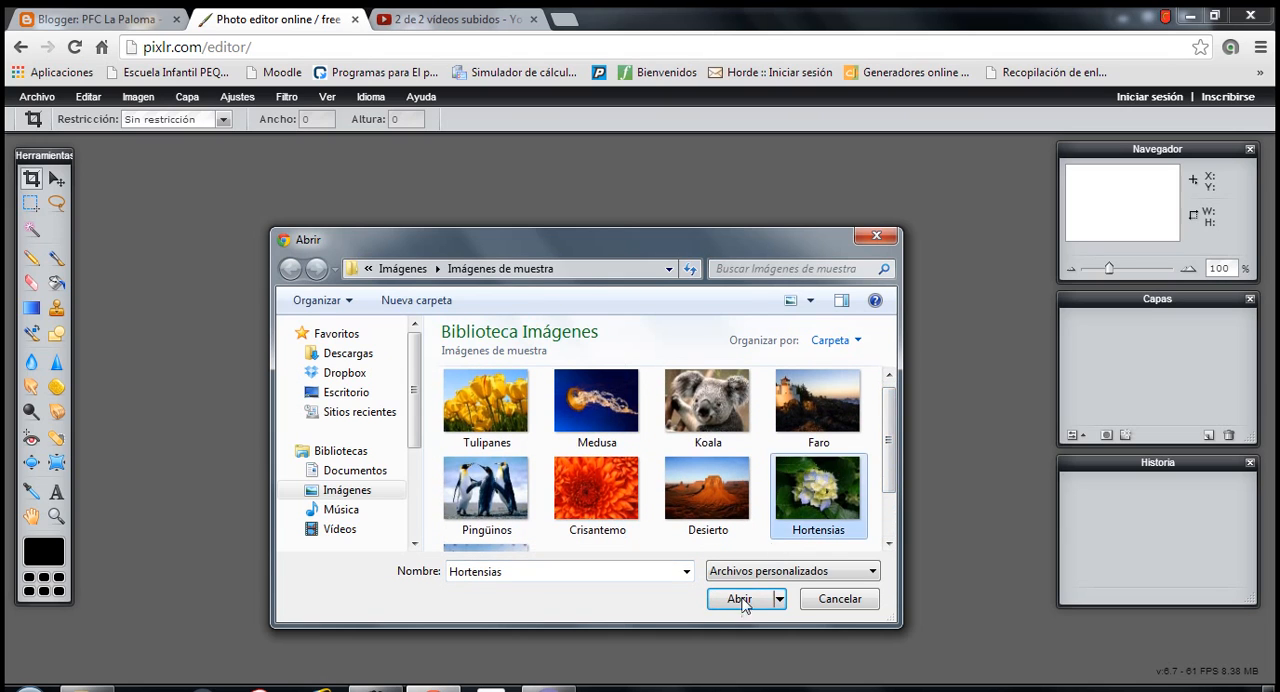
pyautogui.click(739, 599)
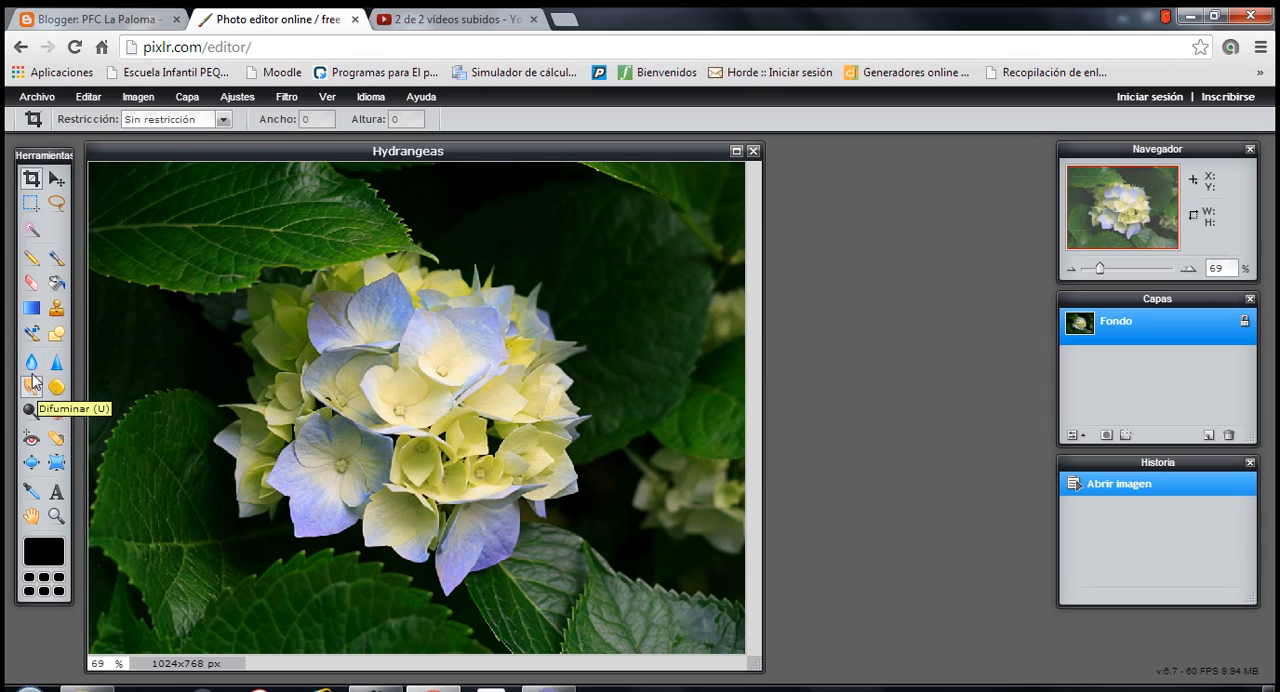
# - Shrink two spots on the left-hand leaf and two on the right-hand leaves using the Reducir tool at size 150 and intensity 50
pyautogui.click(57, 464)
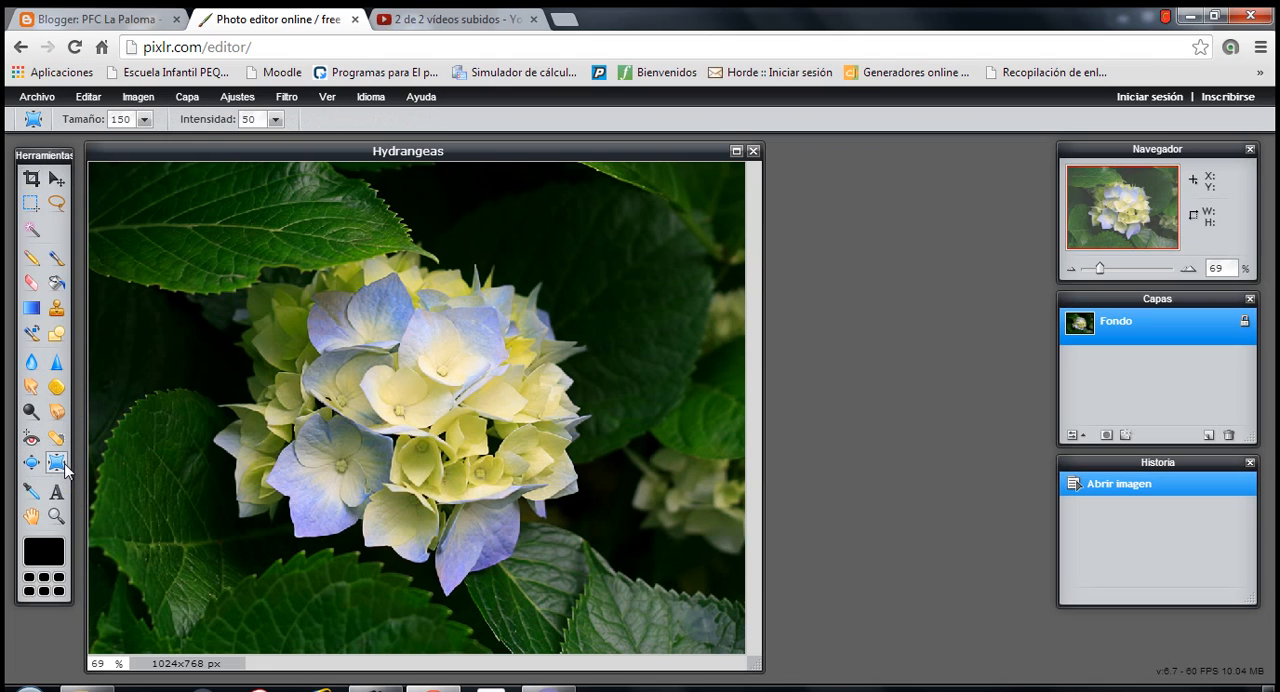
pyautogui.moveTo(150, 425); pyautogui.dragTo(186, 429)
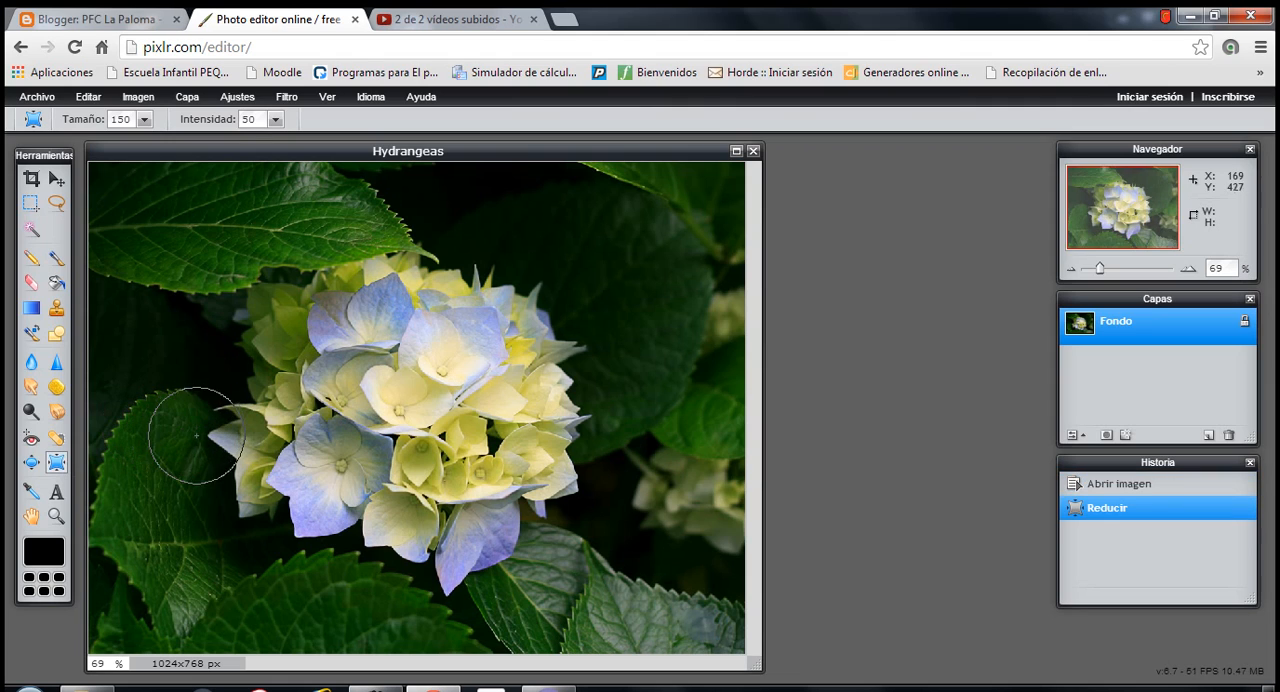
pyautogui.click(189, 520)
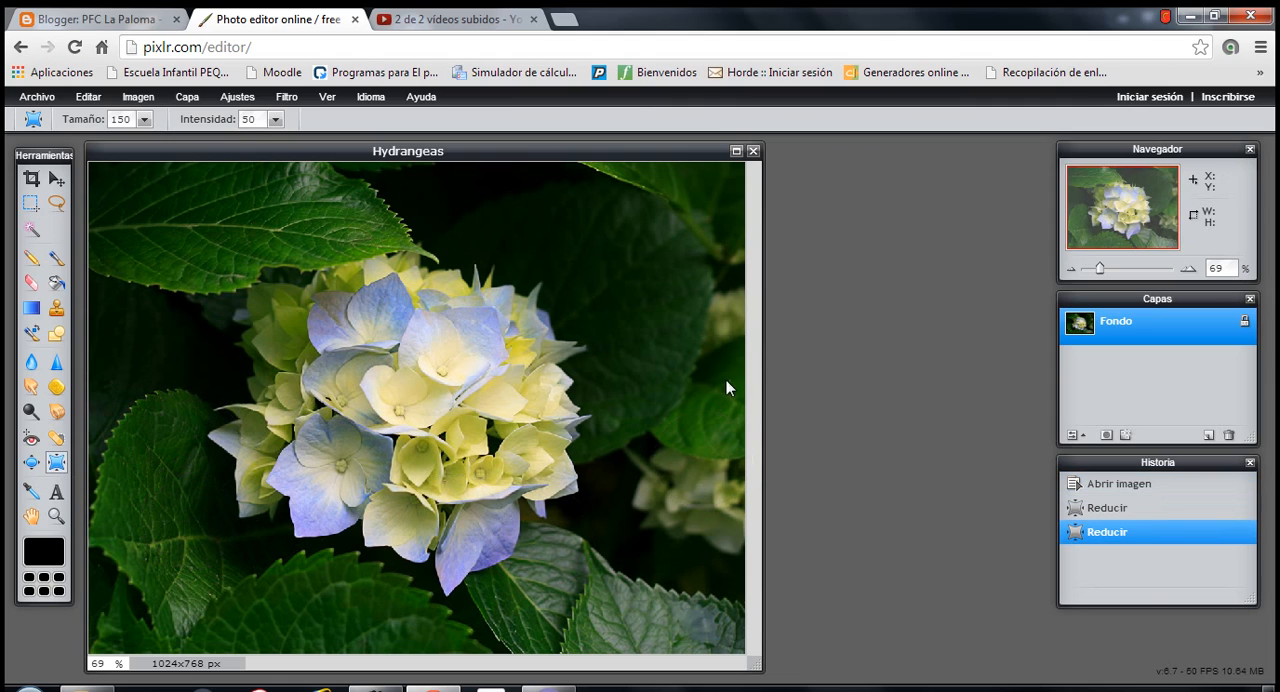
pyautogui.click(689, 441)
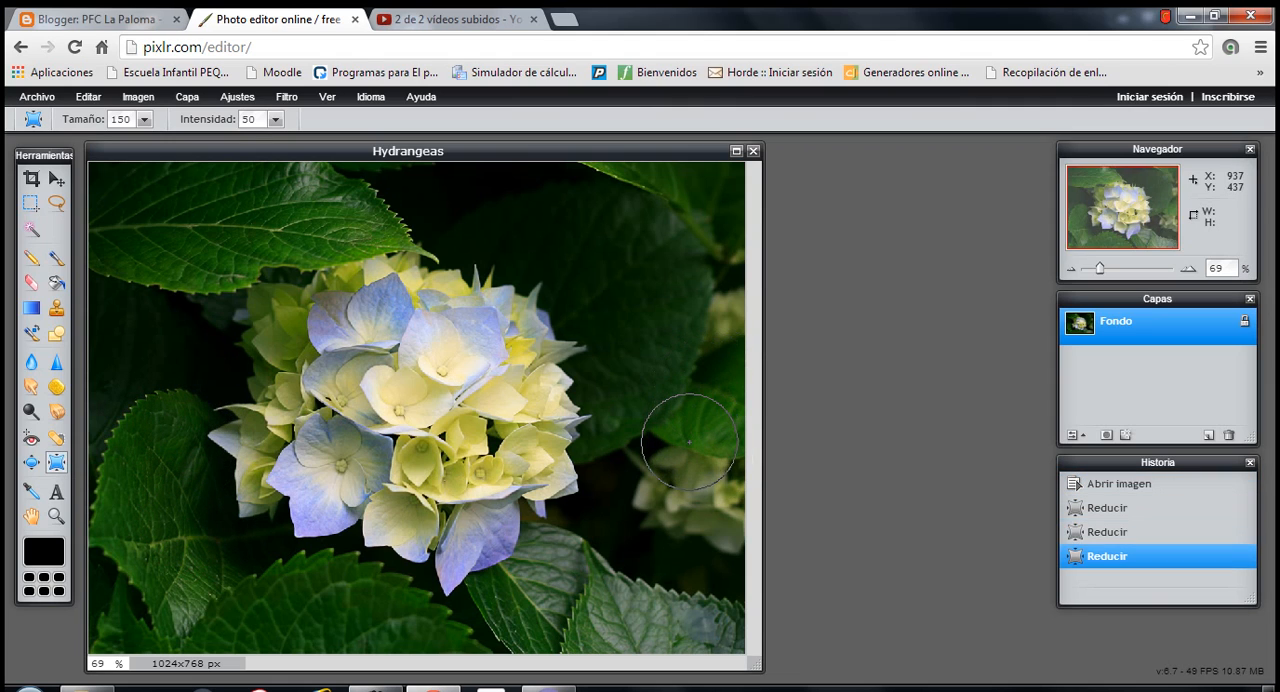
pyautogui.click(689, 410)
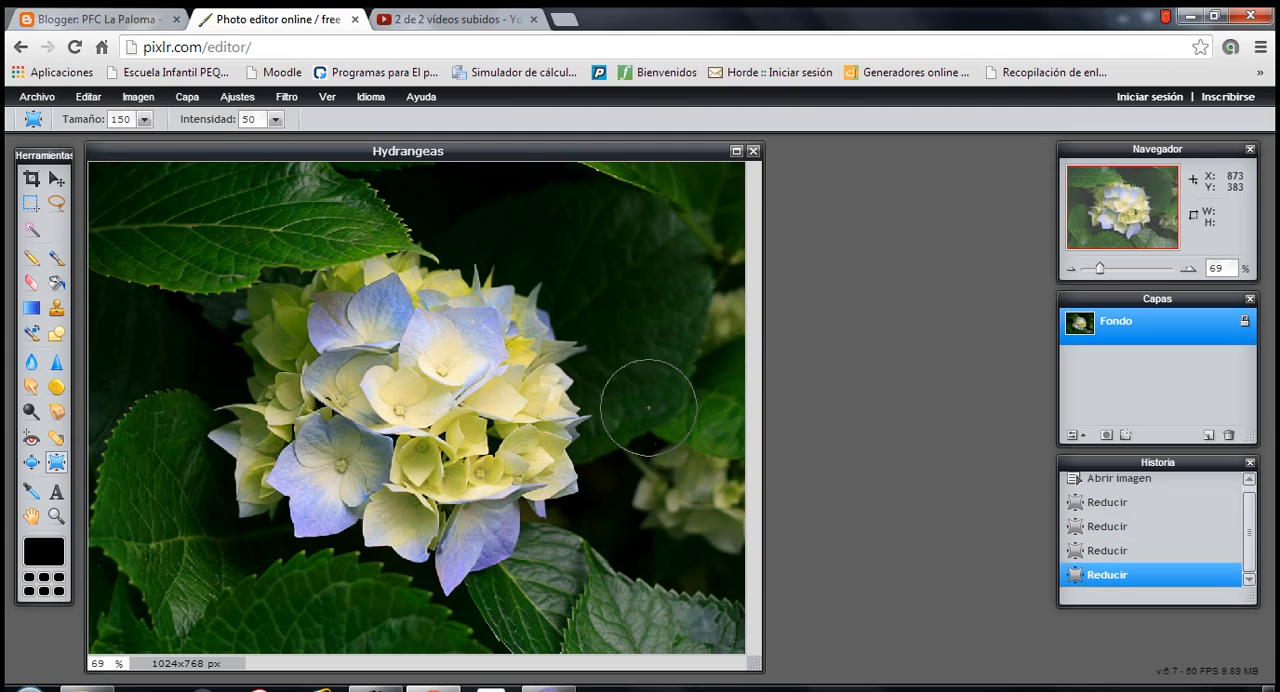
# - Bloat a spot on the lower left leaf using the Hinchar tool at size 150 and intensity 50
pyautogui.click(31, 463)
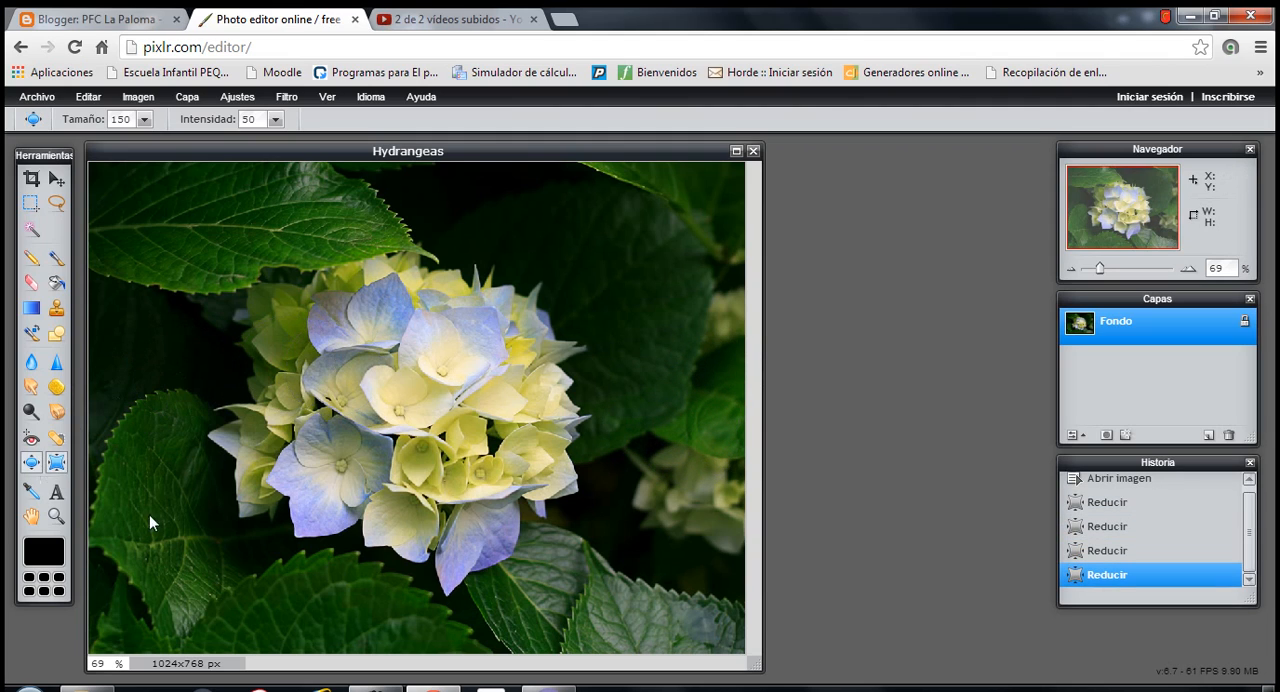
pyautogui.click(153, 534)
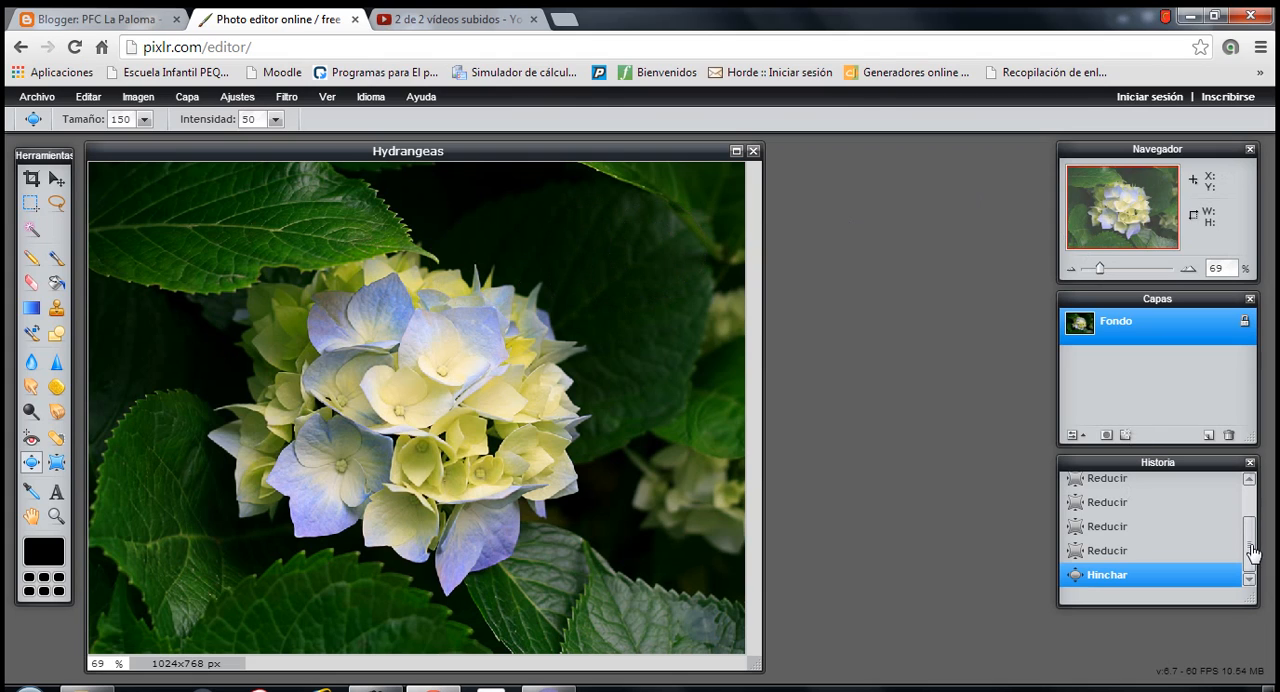
# - Step back through the edit history to the state right after the second Reducir stroke
pyautogui.scroll(3, 1248, 542)
pyautogui.scroll(-3, 1250, 540)
pyautogui.click(1106, 508)
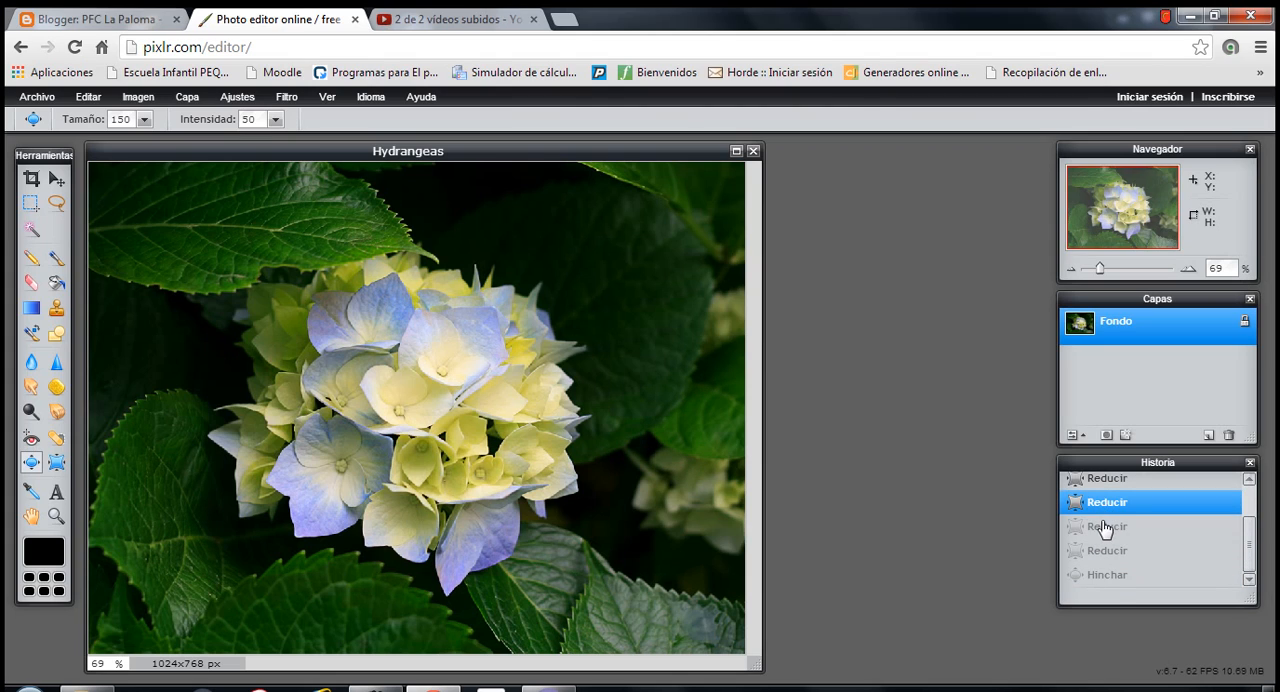
pyautogui.click(1104, 488)
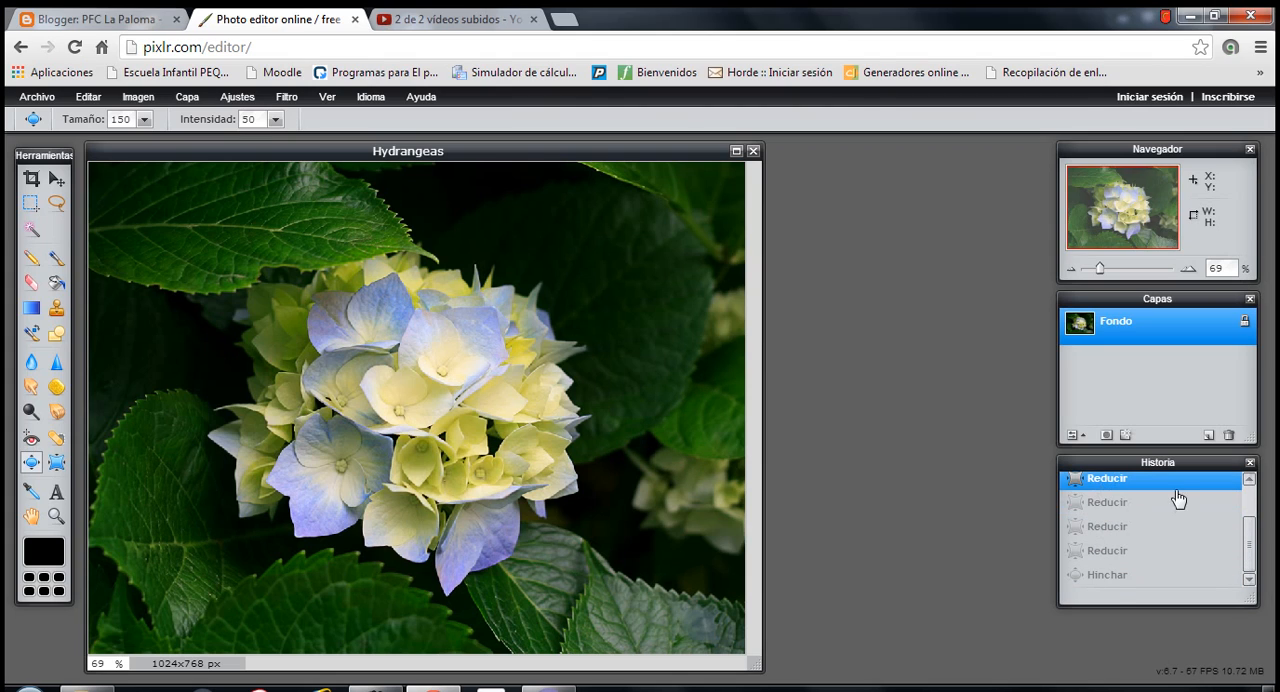
pyautogui.moveTo(1252, 541); pyautogui.dragTo(1252, 508)
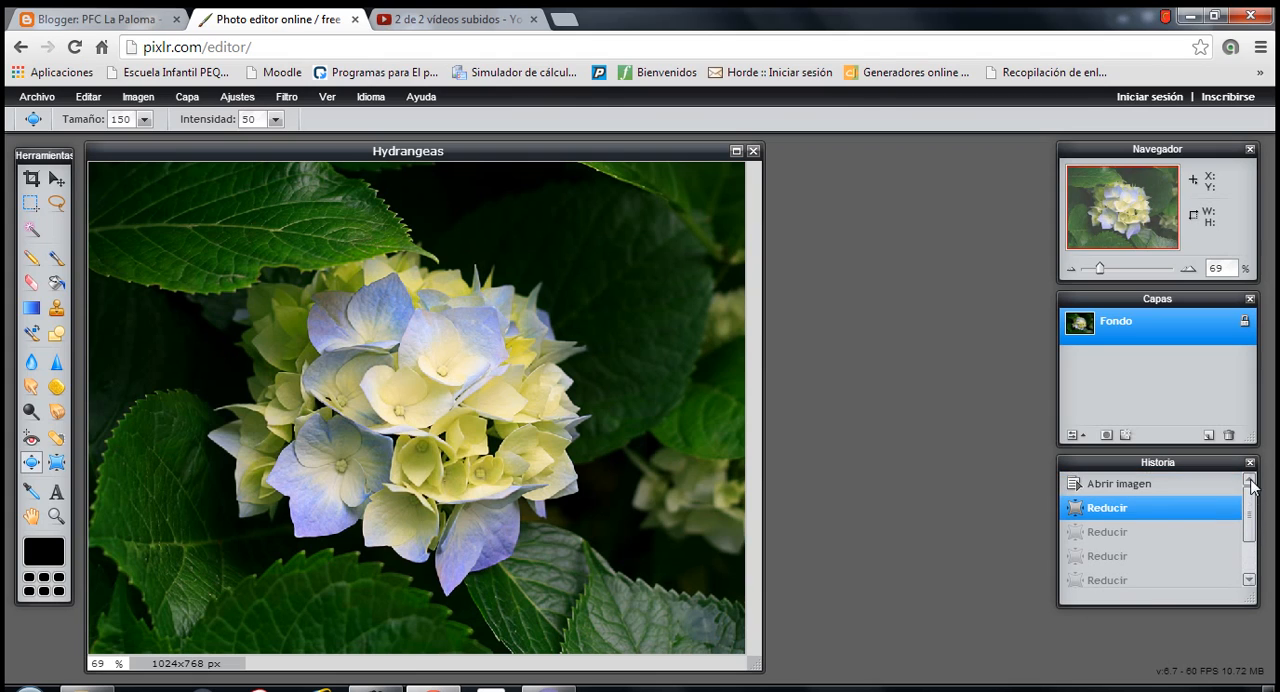
pyautogui.click(1114, 535)
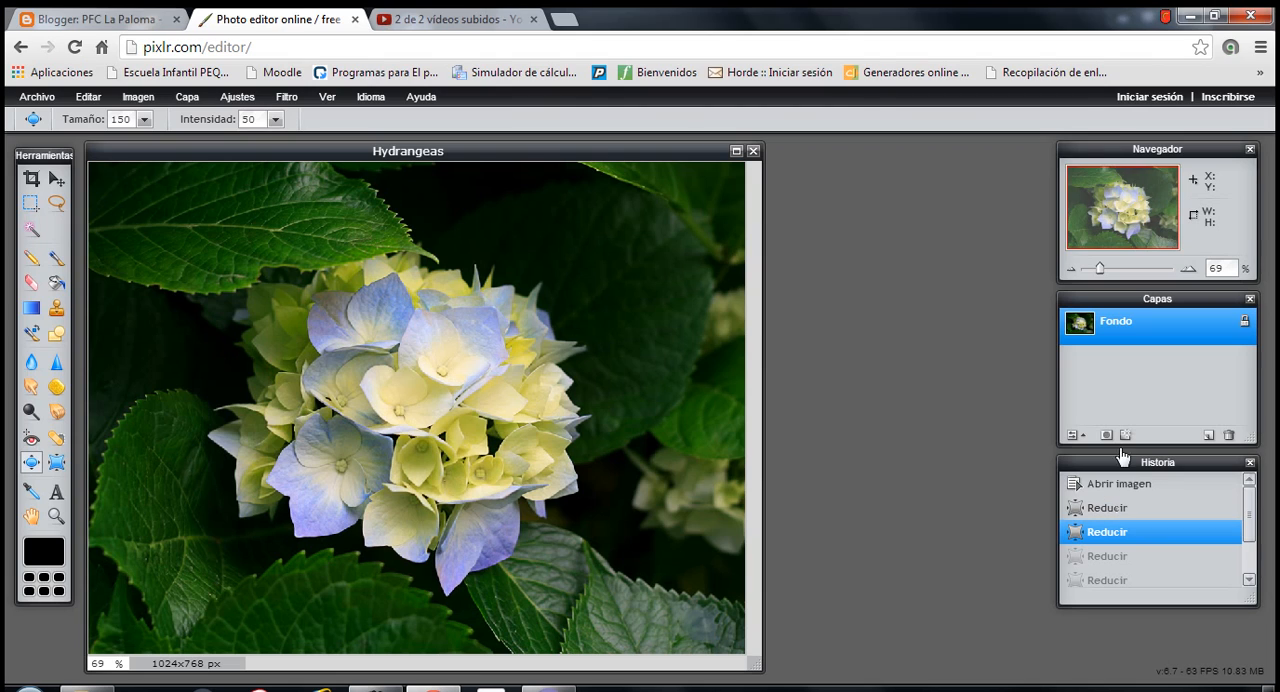
pyautogui.click(42, 98)
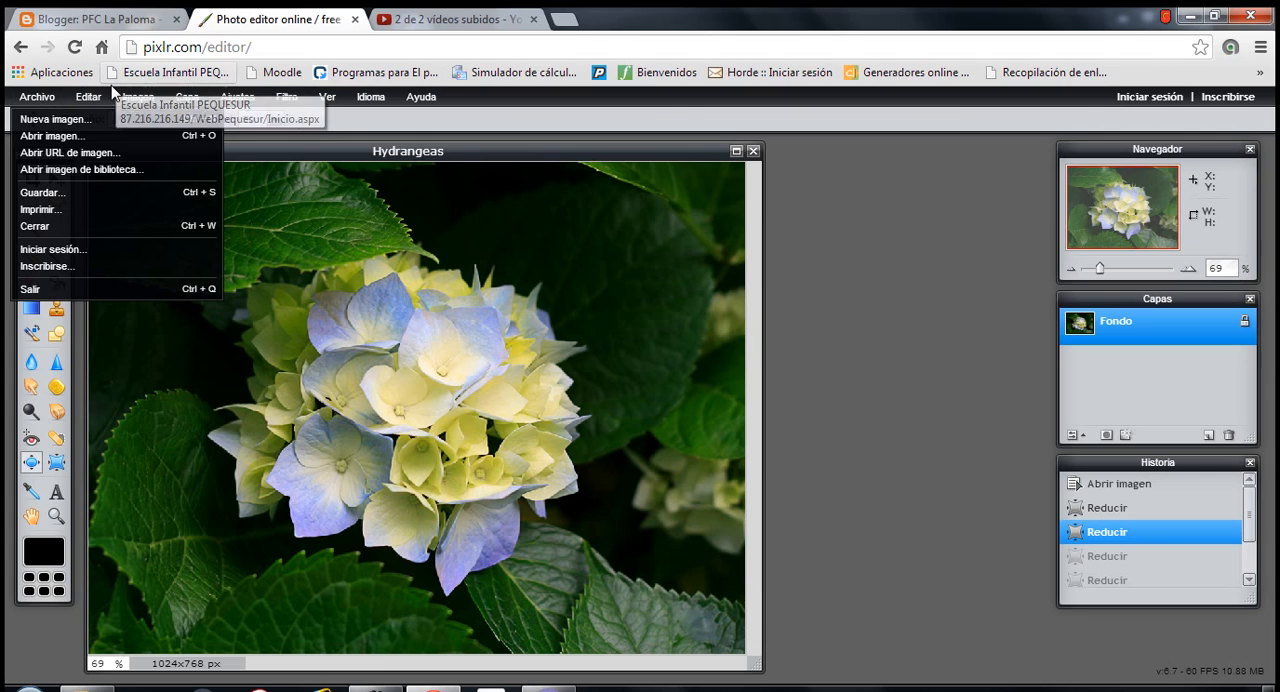
pyautogui.moveTo(88, 100)
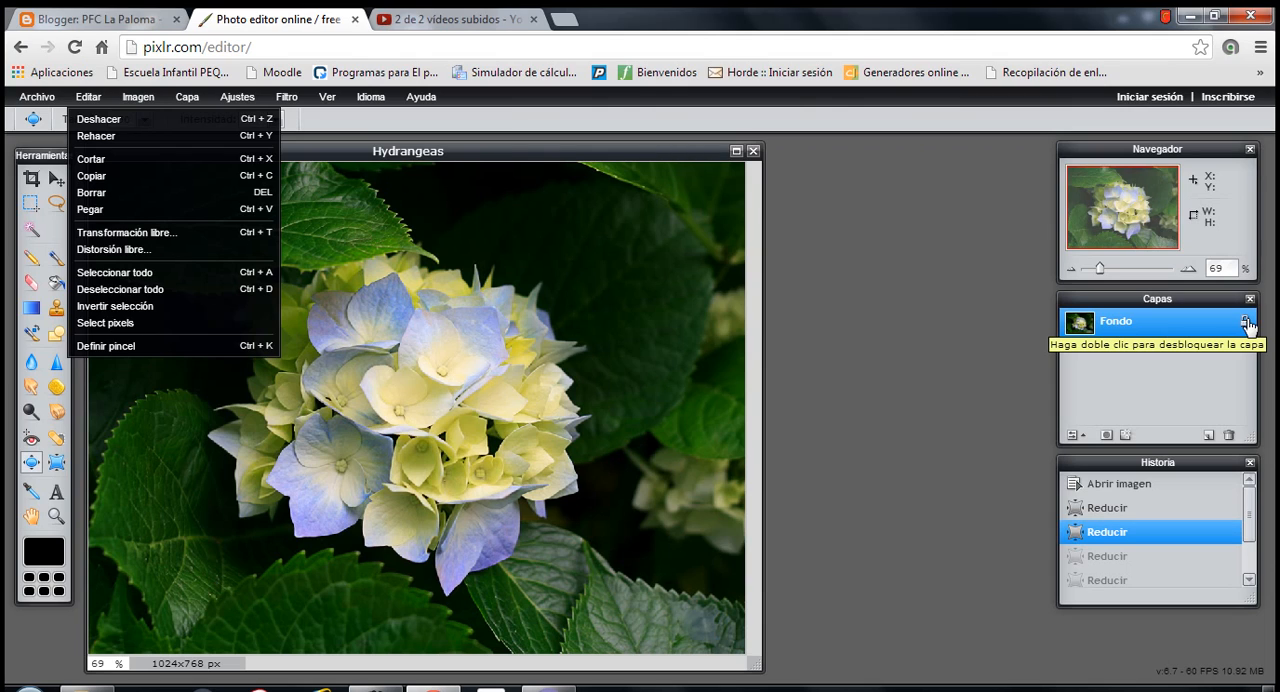
pyautogui.click(784, 294)
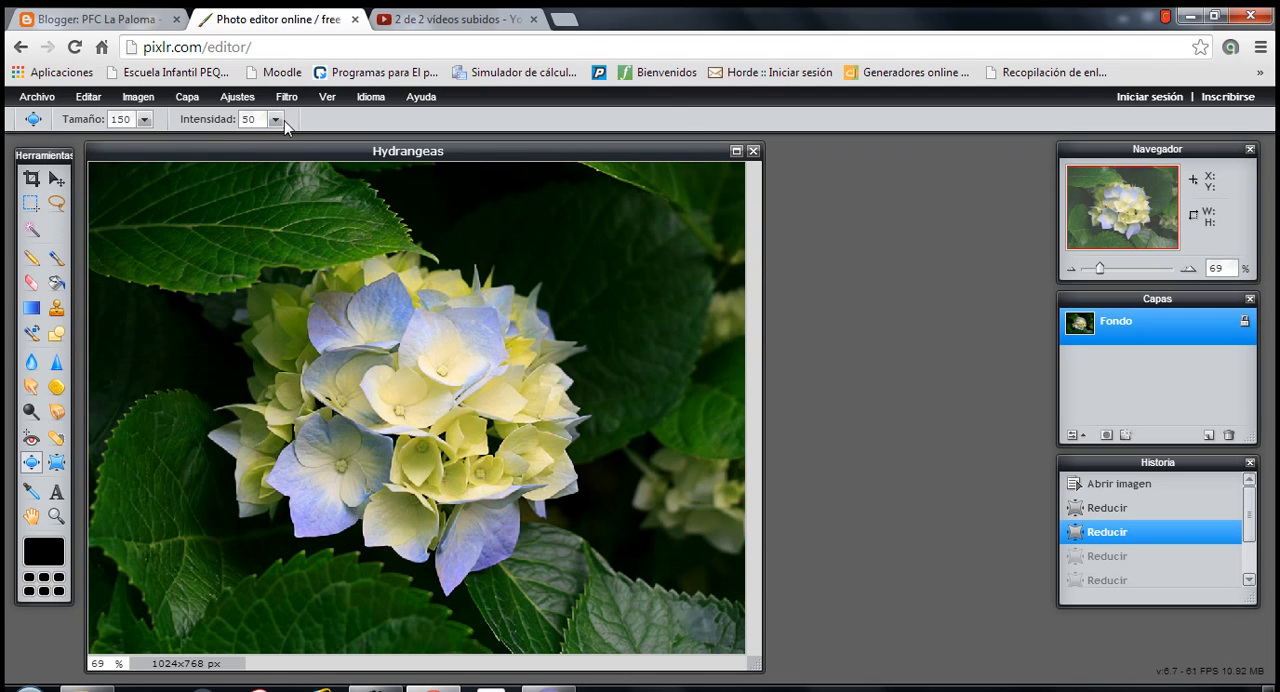
# - Add a new empty layer above the Fondo layer and leave the new layer active
pyautogui.click(89, 97)
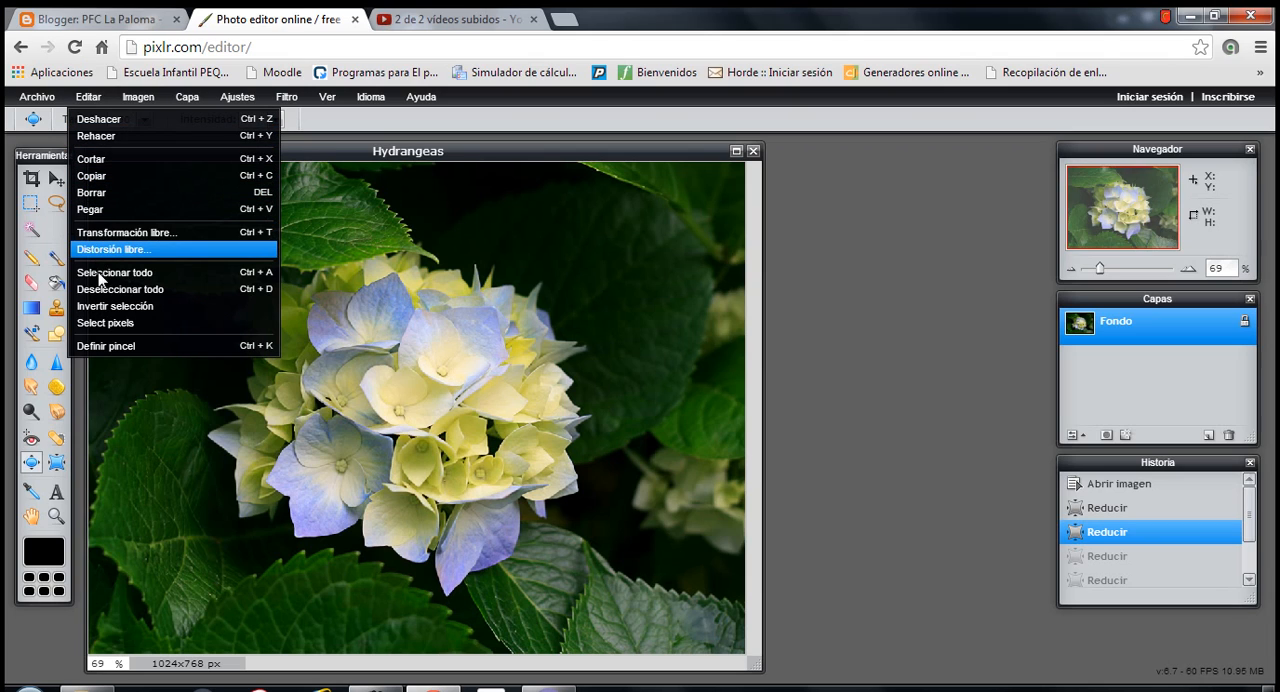
pyautogui.moveTo(137, 104)
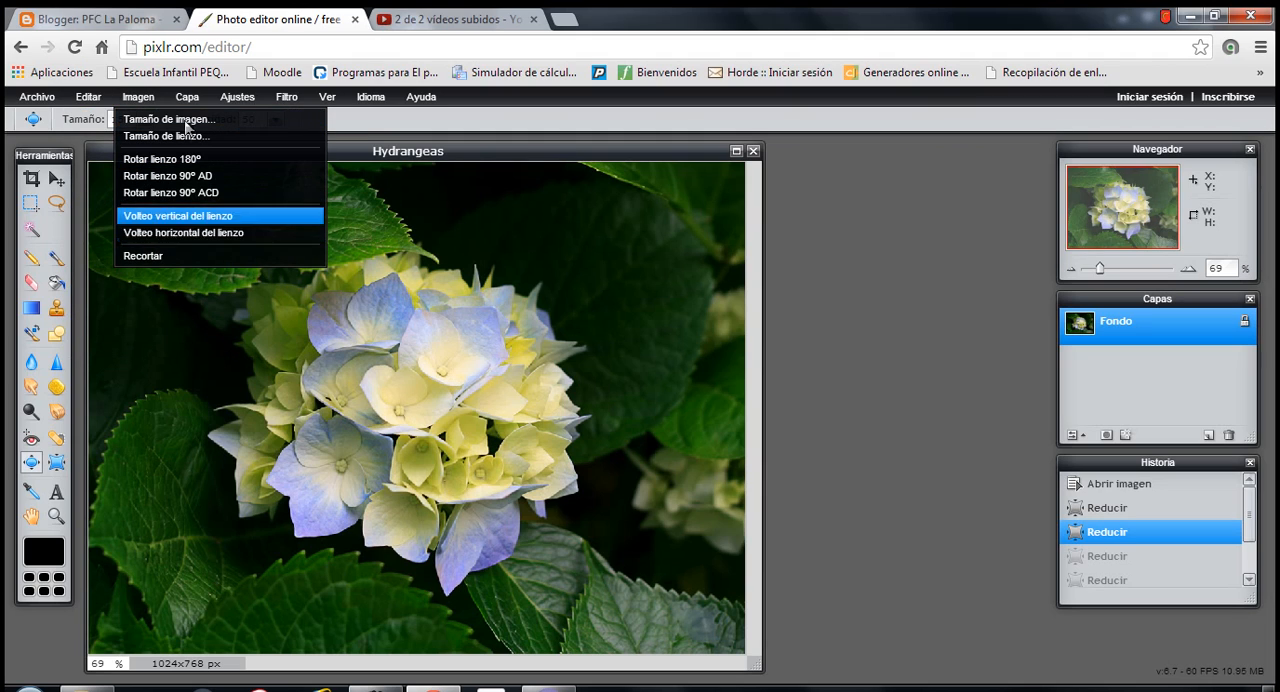
pyautogui.moveTo(190, 106)
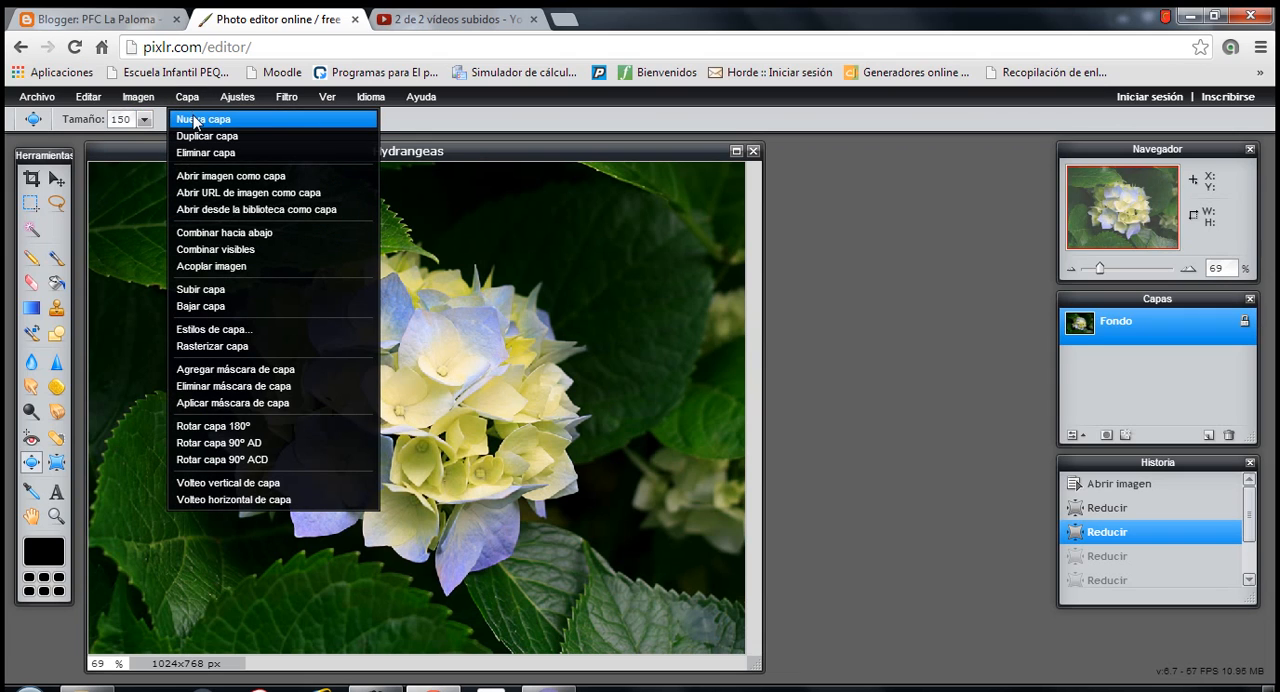
pyautogui.click(195, 119)
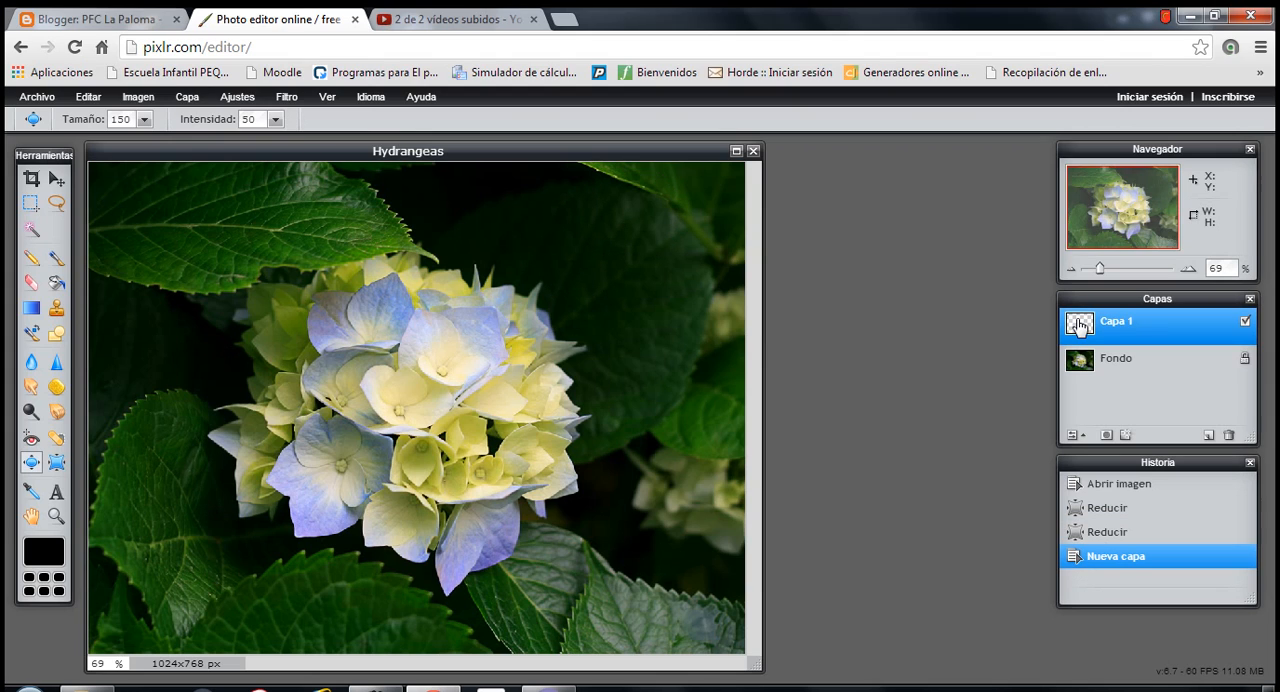
pyautogui.moveTo(1079, 321)
pyautogui.mouseDown()
pyautogui.moveTo(1080, 357)
pyautogui.moveTo(1082, 330)
pyautogui.mouseUp()
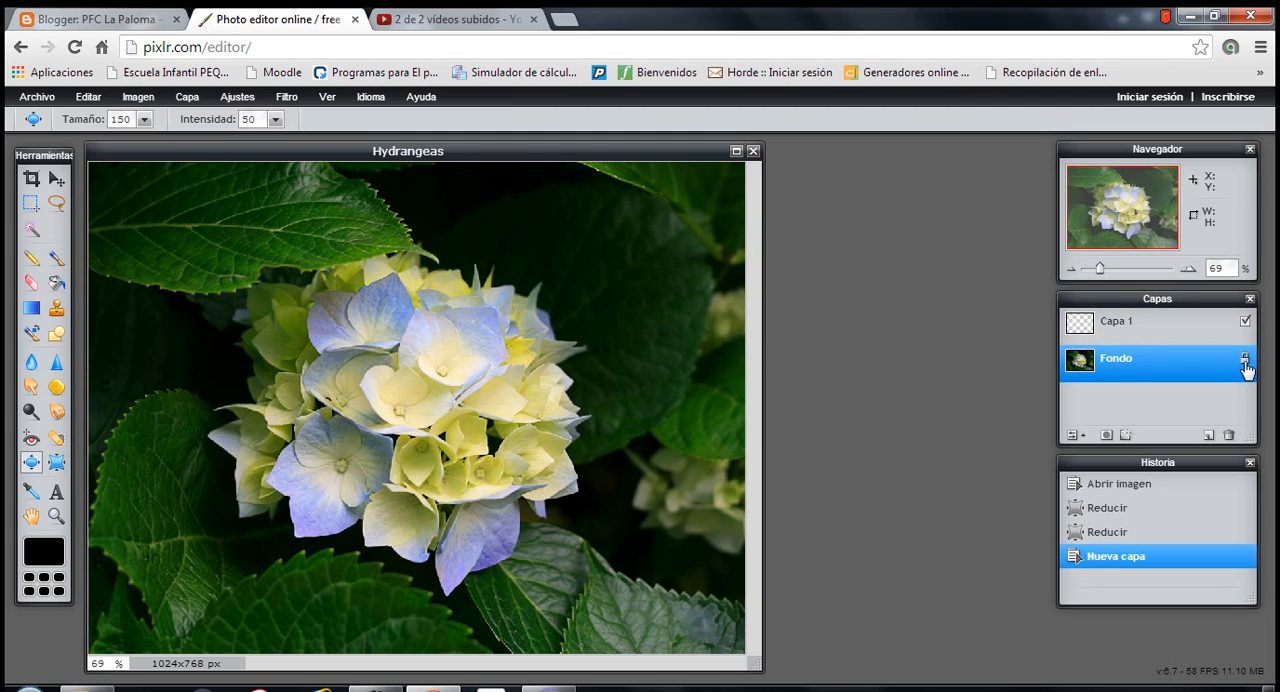
pyautogui.click(1172, 332)
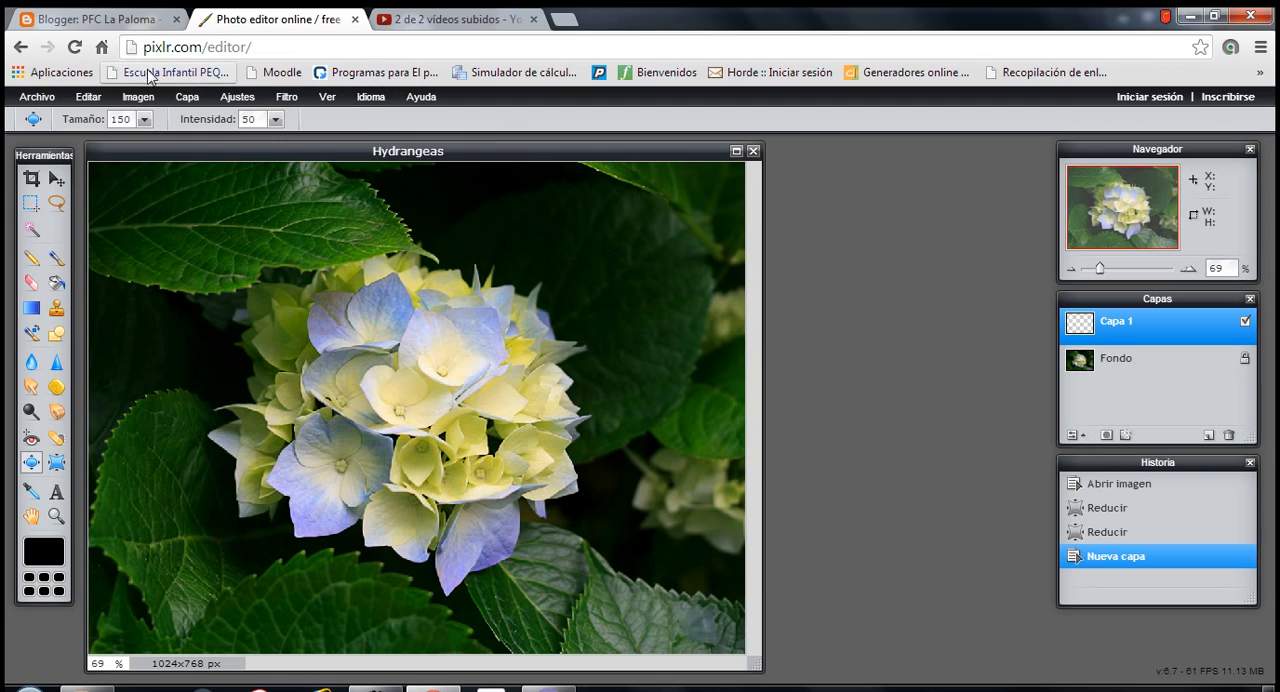
# - Try to move the empty layer Capa 1 up one level in the layer order
pyautogui.click(199, 100)
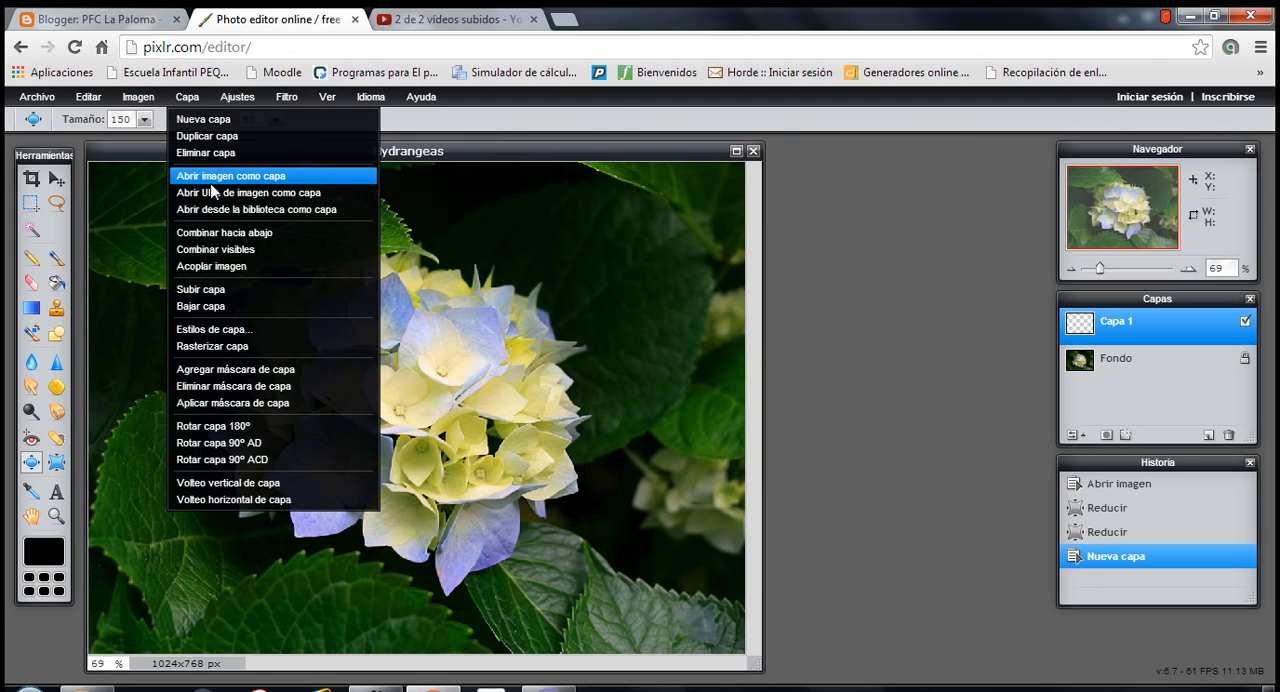
pyautogui.click(219, 292)
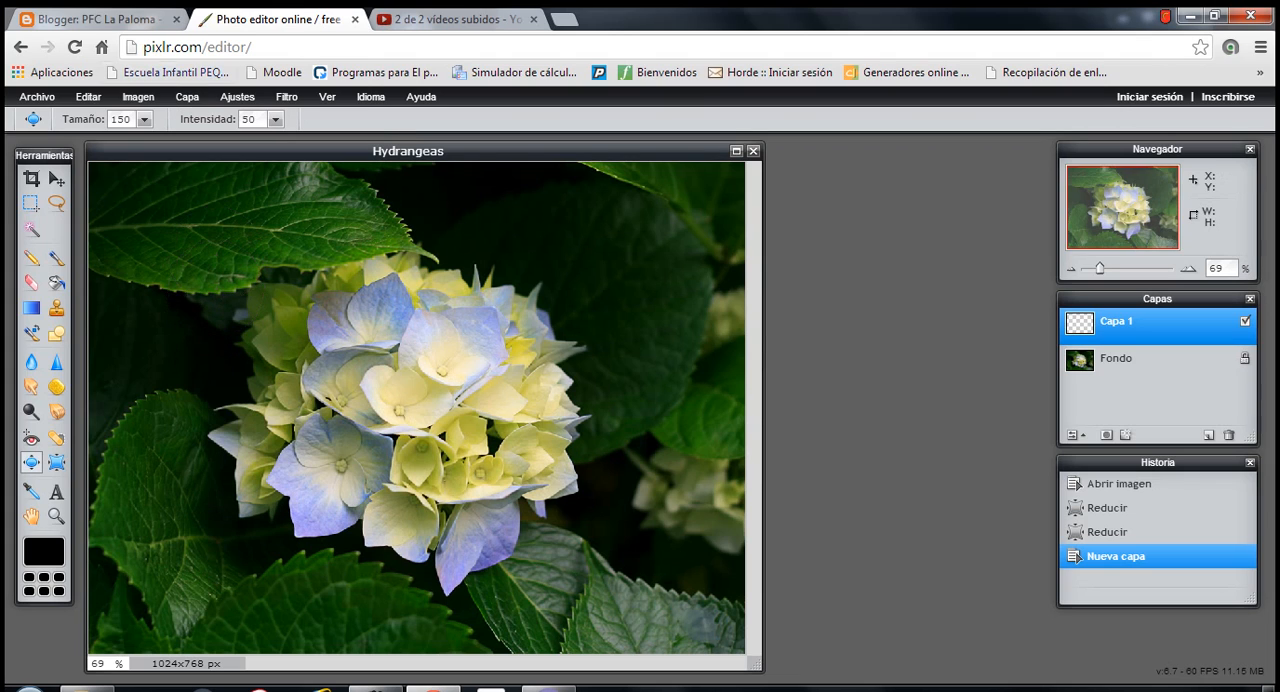
pyautogui.click(192, 98)
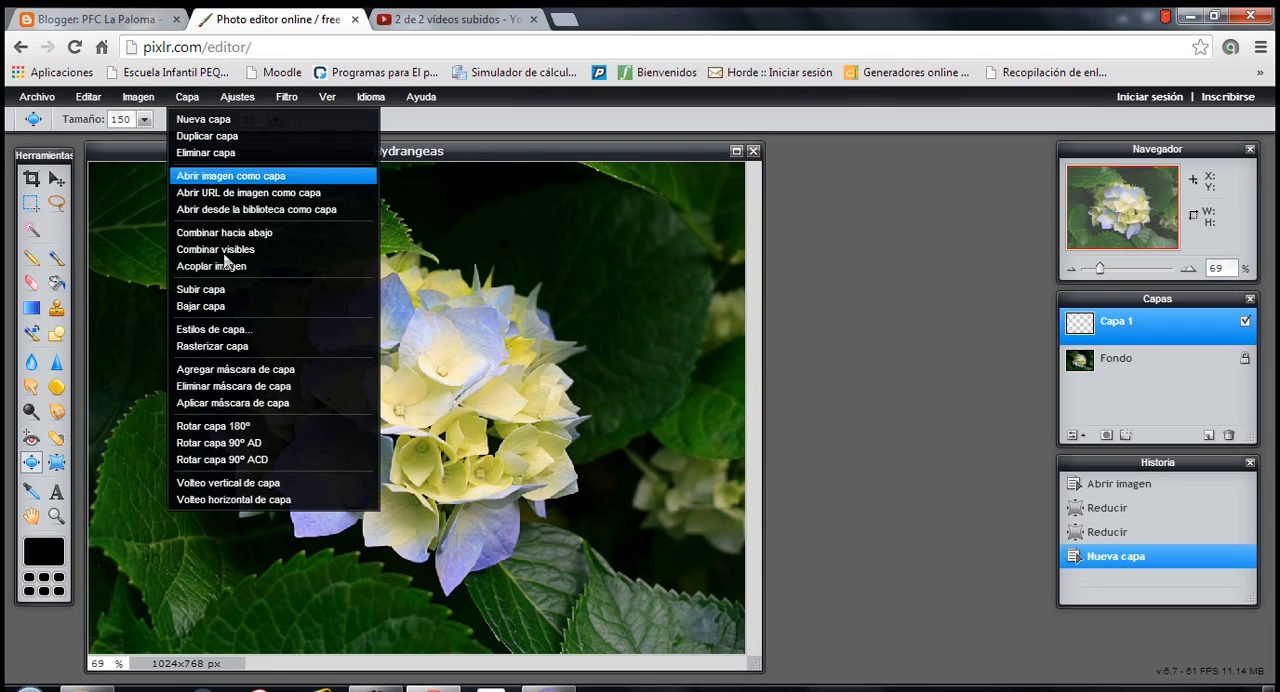
pyautogui.click(250, 100)
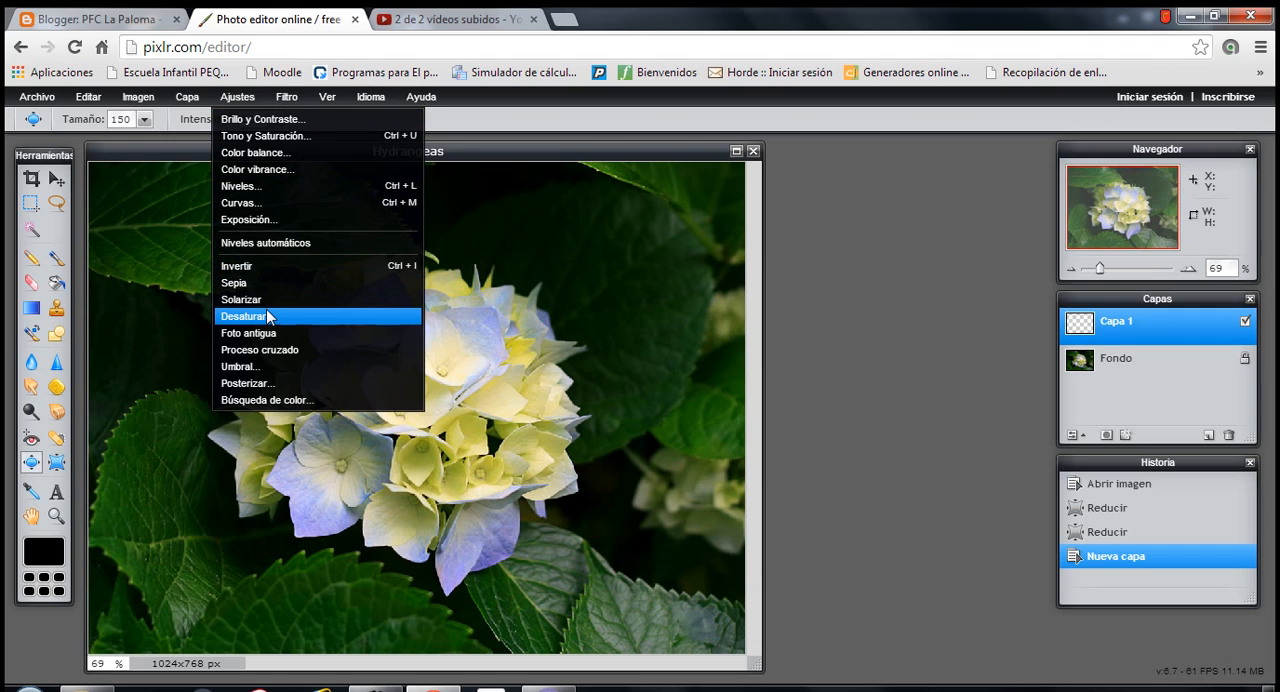
pyautogui.click(828, 219)
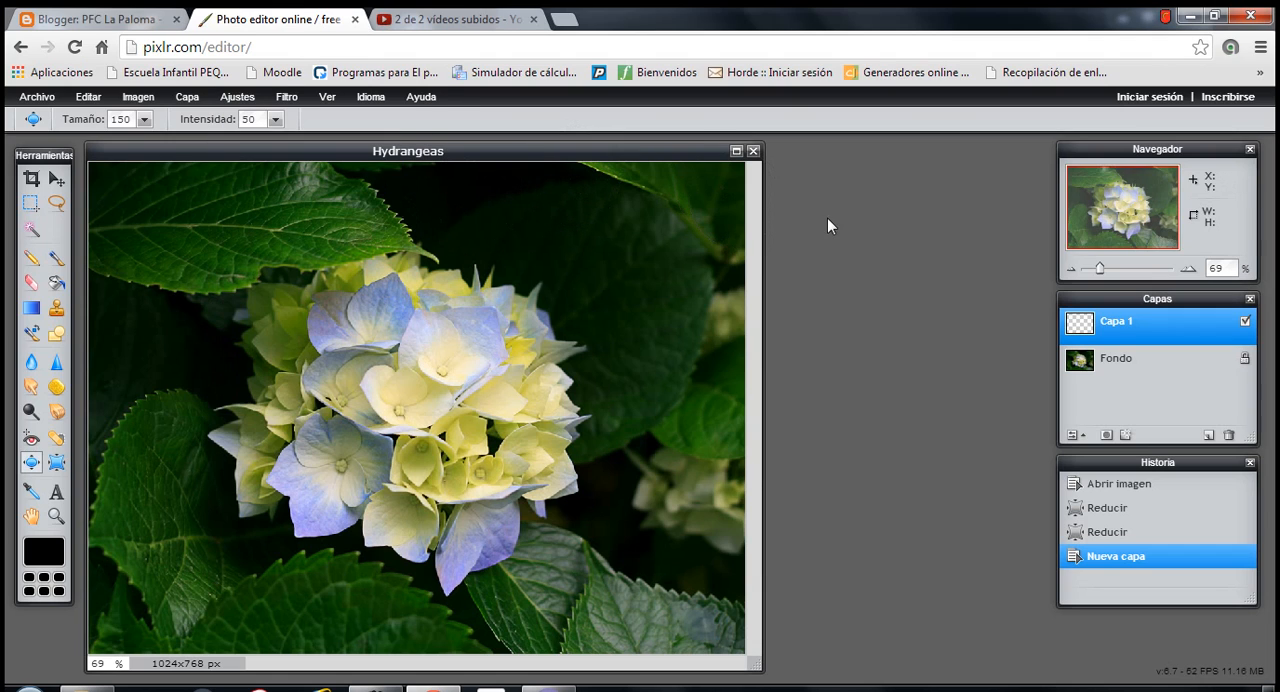
# - Apply the Foto antigua adjustment to the Fondo layer
pyautogui.click(1148, 366)
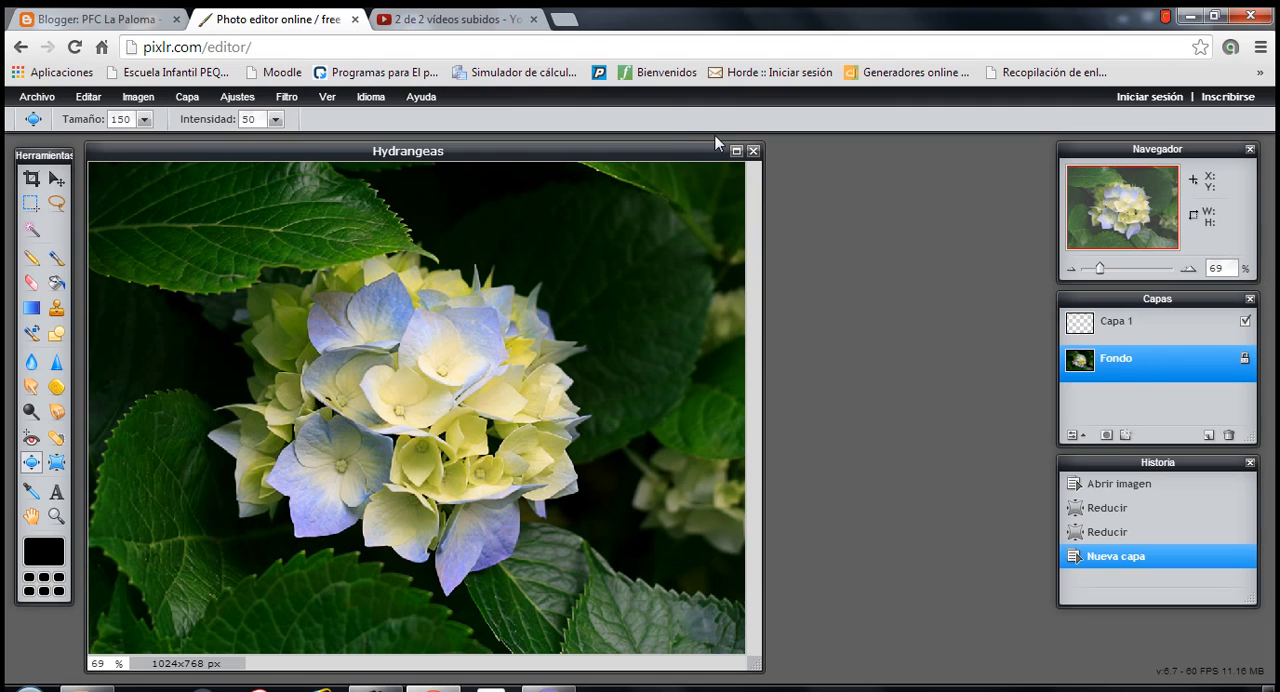
pyautogui.click(241, 100)
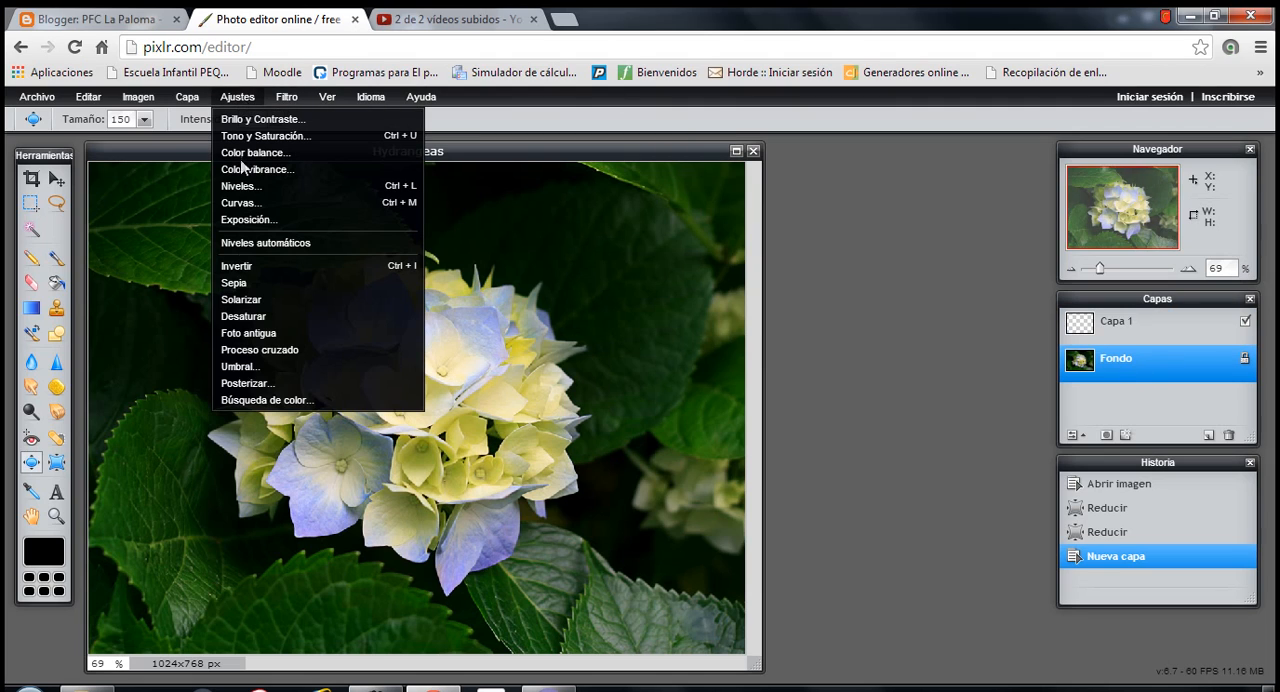
pyautogui.click(243, 333)
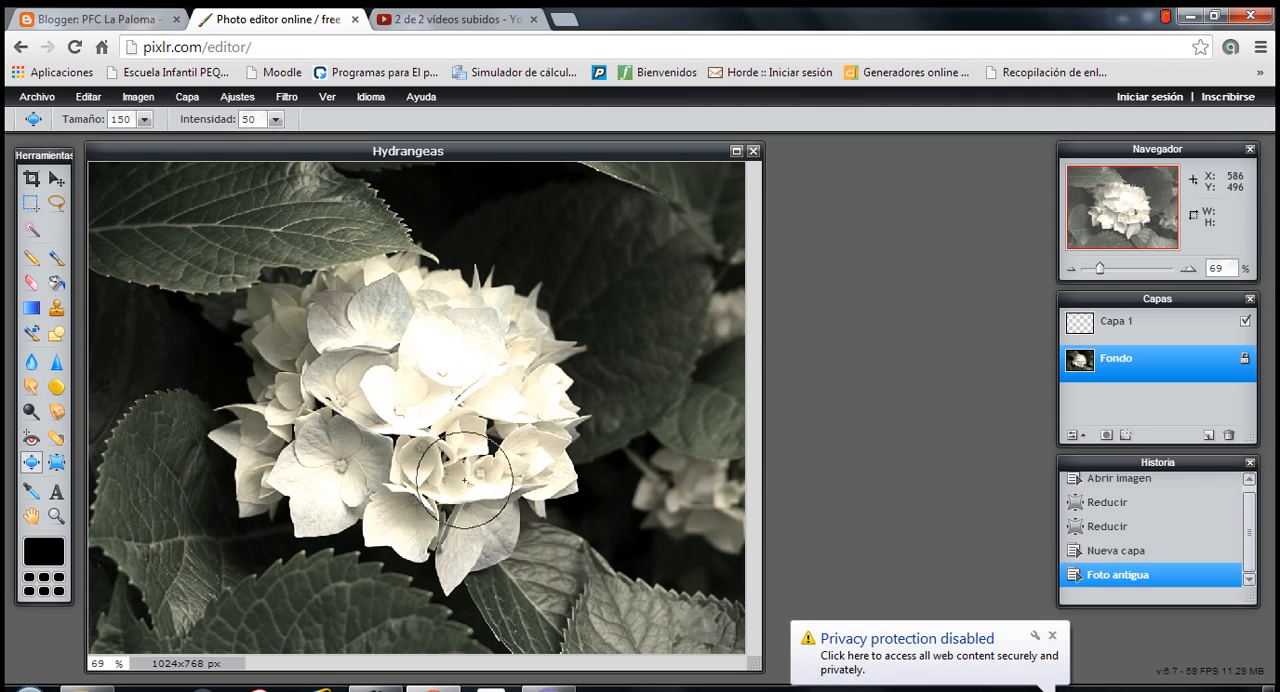
# - Try the Solarizar adjustment on the empty layer Capa 1
pyautogui.click(1088, 326)
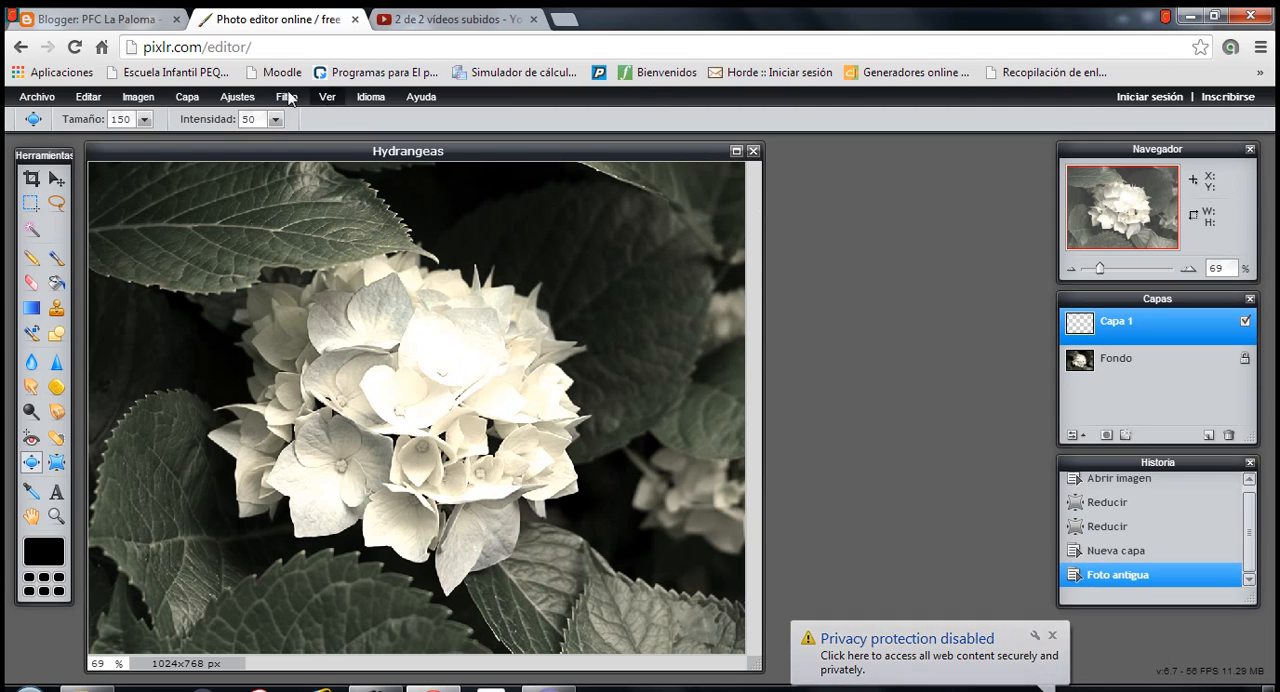
pyautogui.click(235, 100)
pyautogui.click(259, 303)
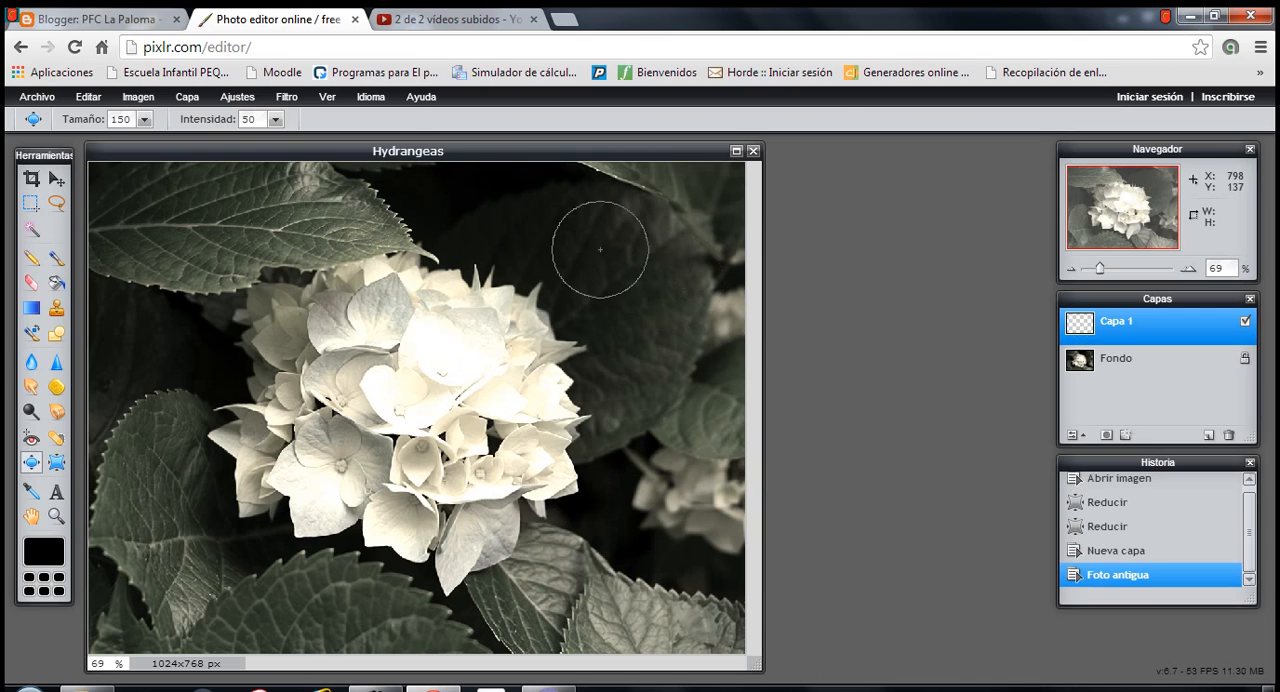
# - Apply the Pixelizar filter to the Fondo layer with a cell size slightly larger than the default
pyautogui.click(1105, 362)
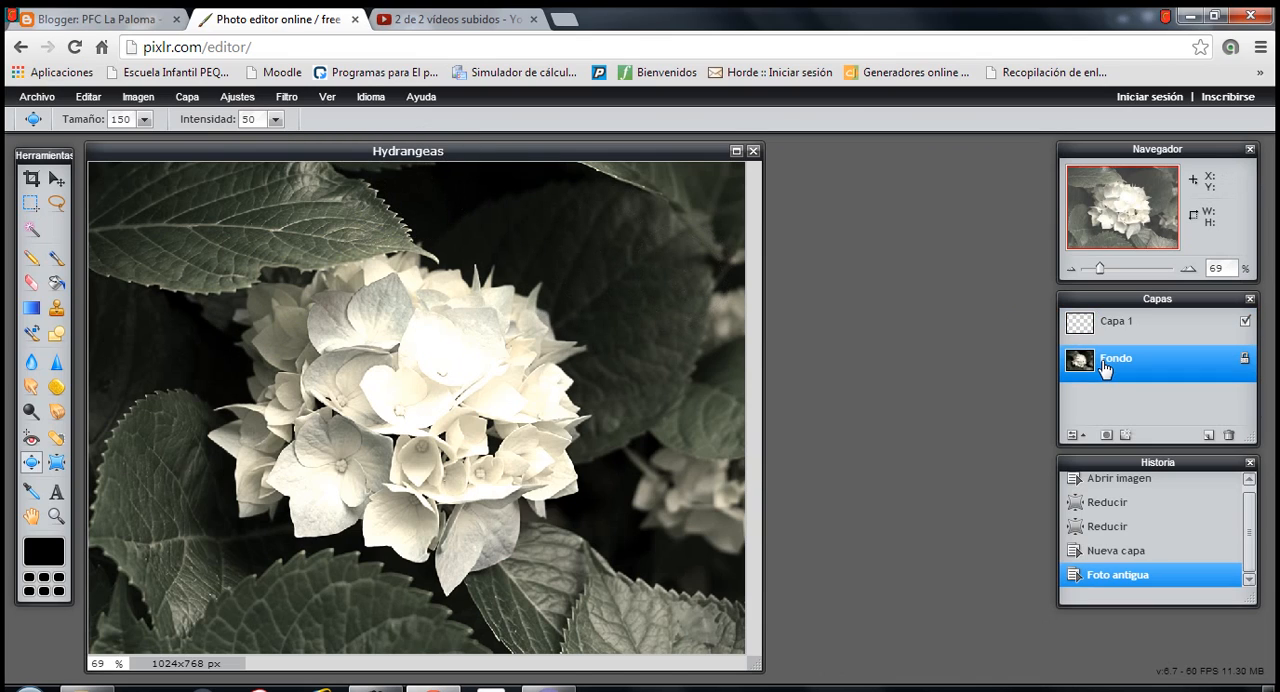
pyautogui.click(287, 97)
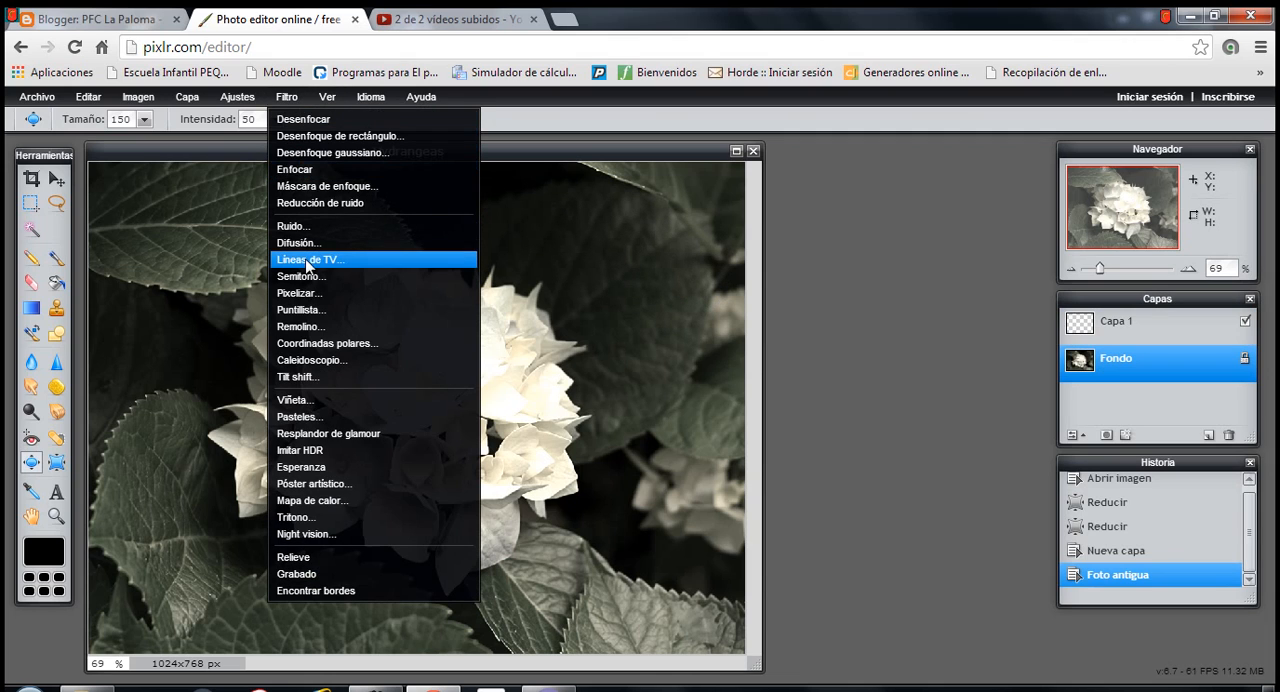
pyautogui.click(303, 293)
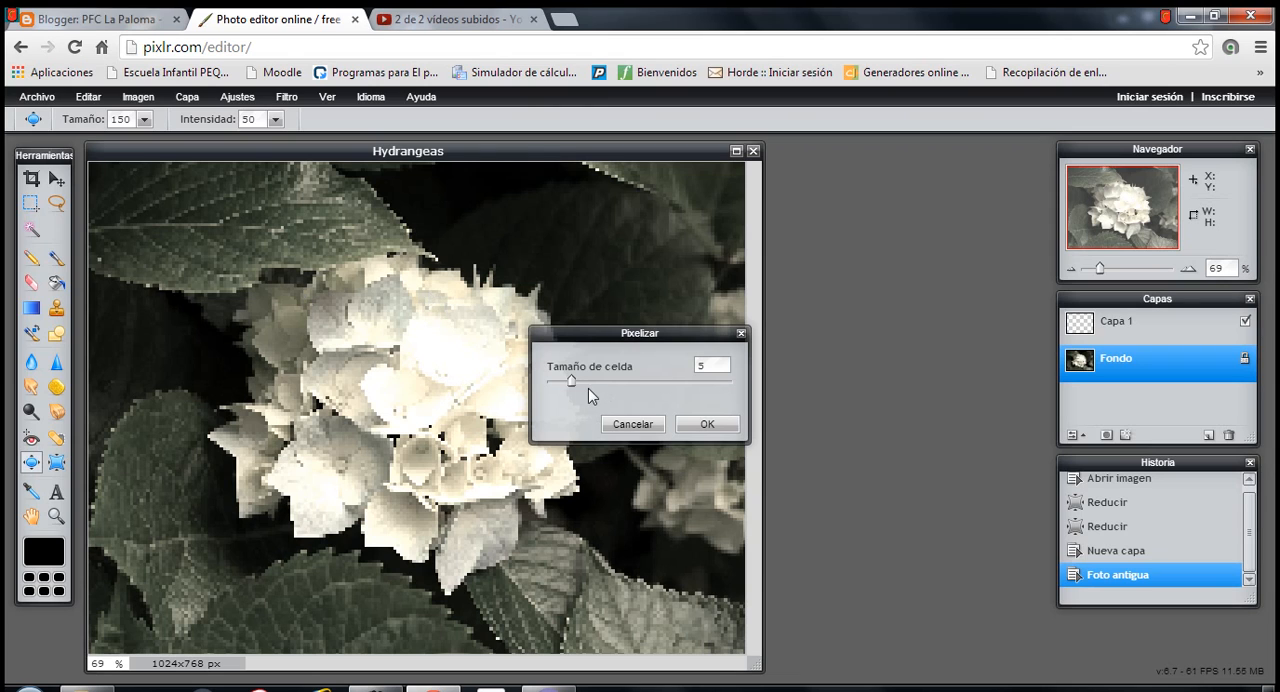
pyautogui.moveTo(572, 385); pyautogui.dragTo(588, 386)
pyautogui.click(699, 422)
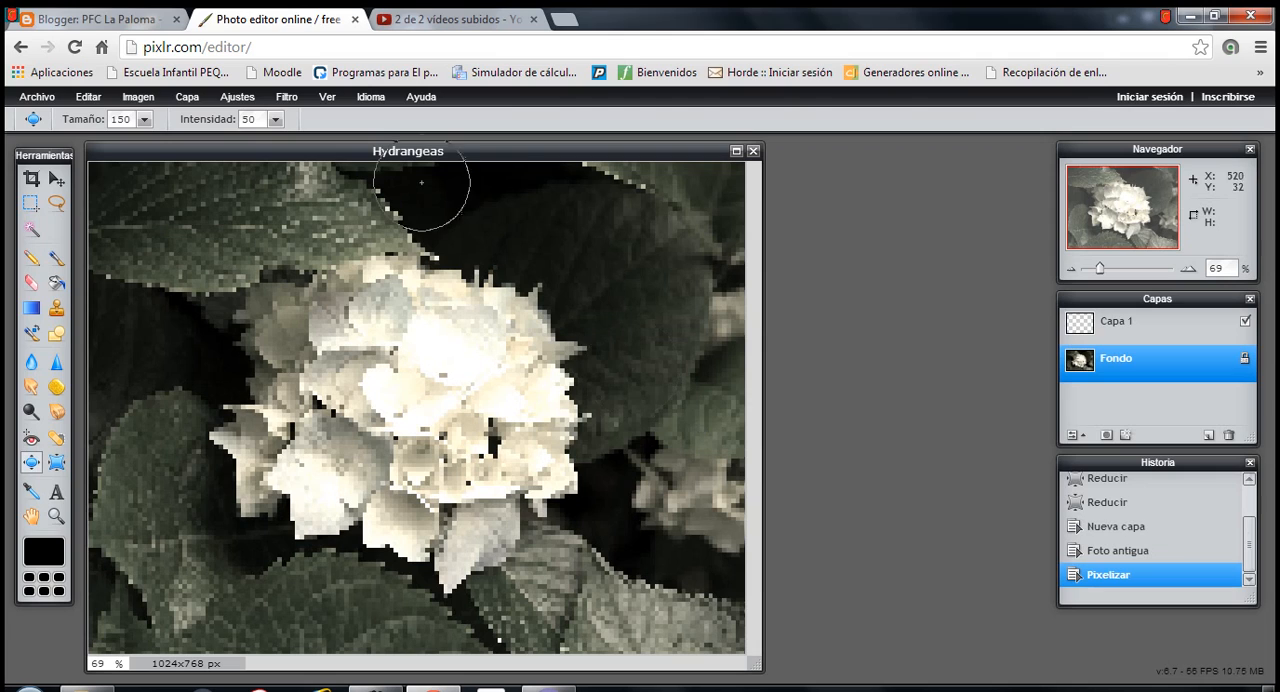
pyautogui.click(286, 96)
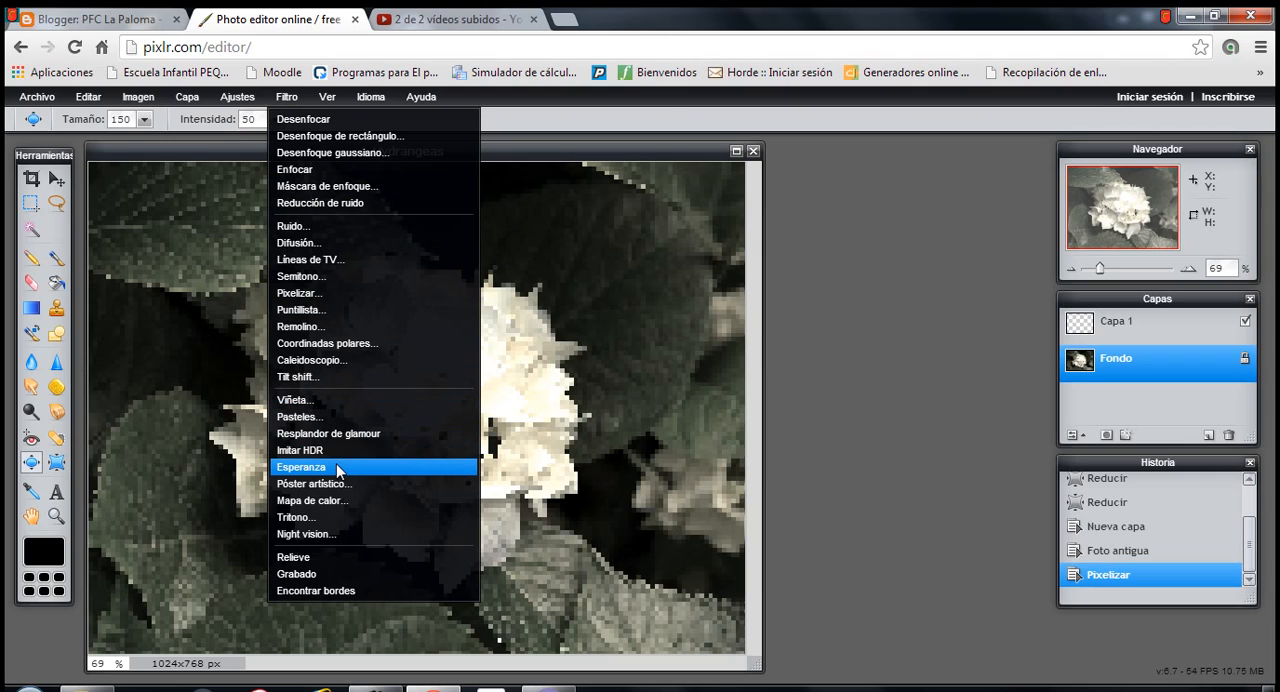
pyautogui.moveTo(333, 98)
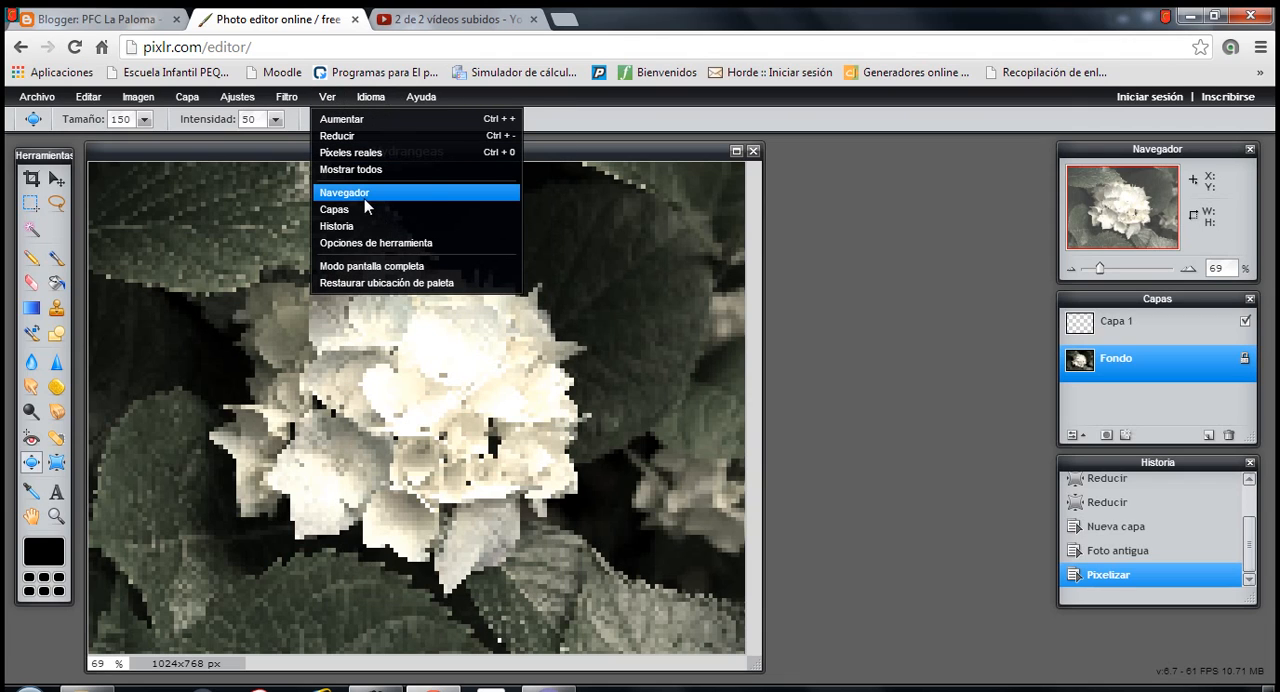
pyautogui.click(871, 311)
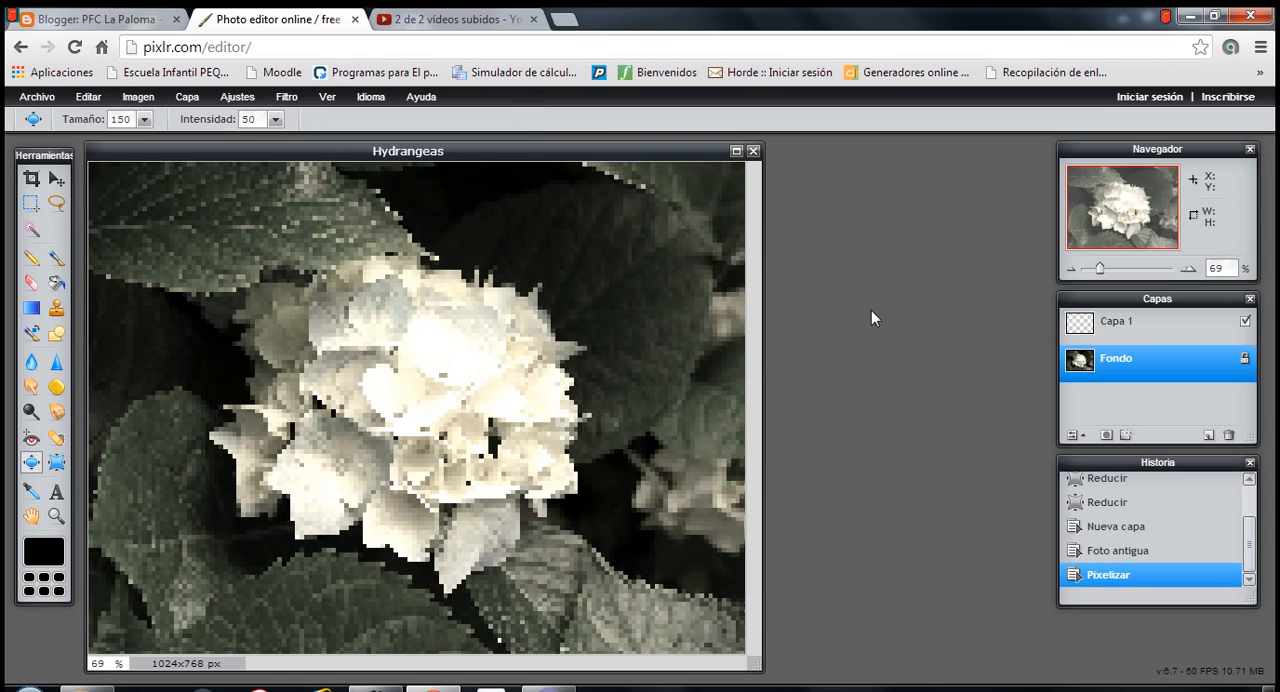
# - Exit the photo editor and return to the Pixlr home page
pyautogui.click(42, 97)
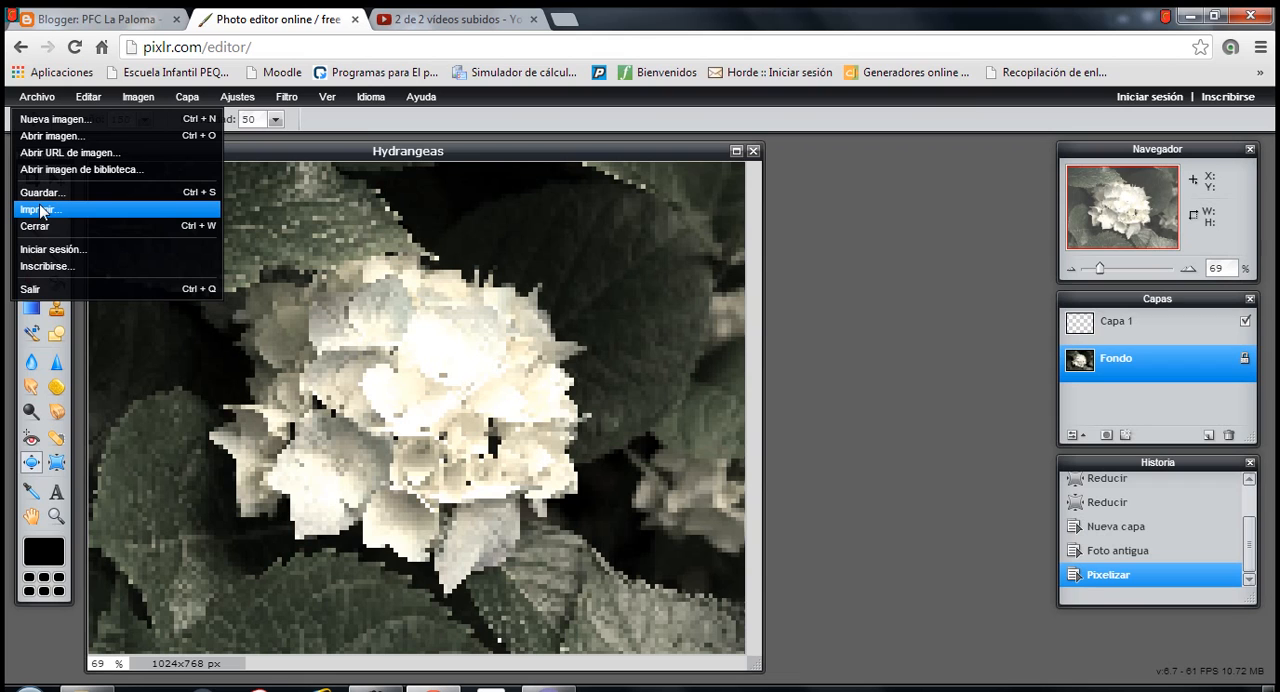
pyautogui.click(36, 291)
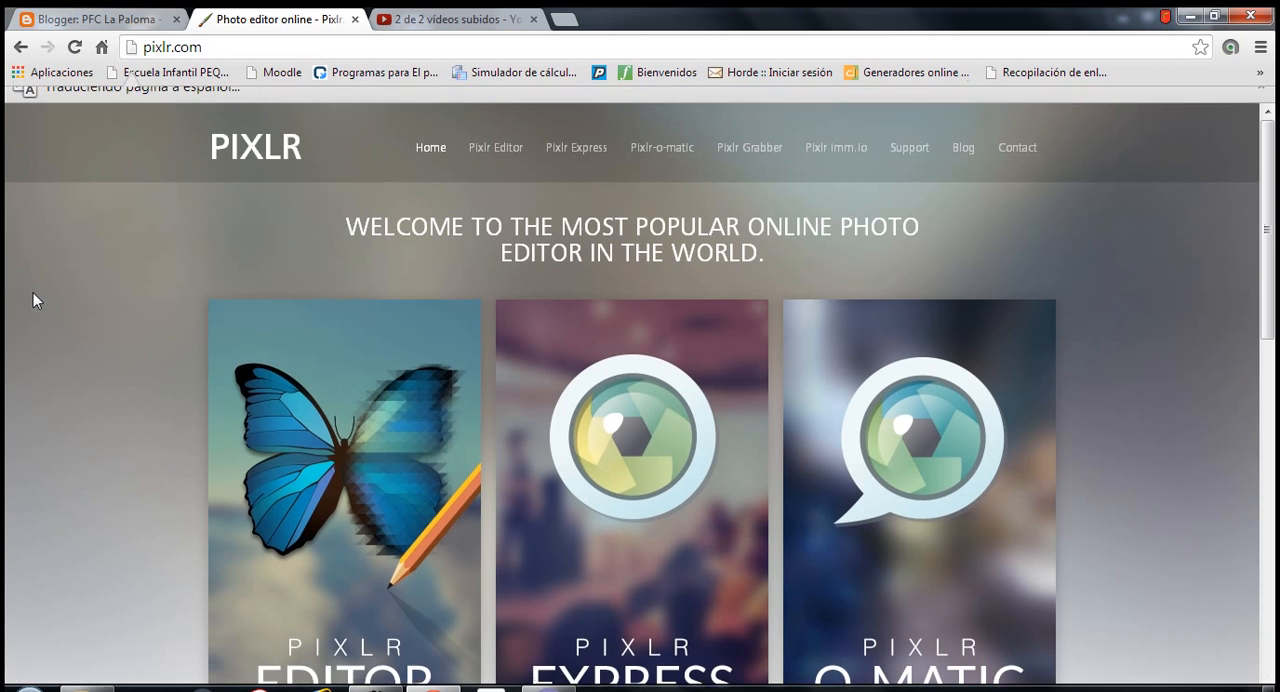